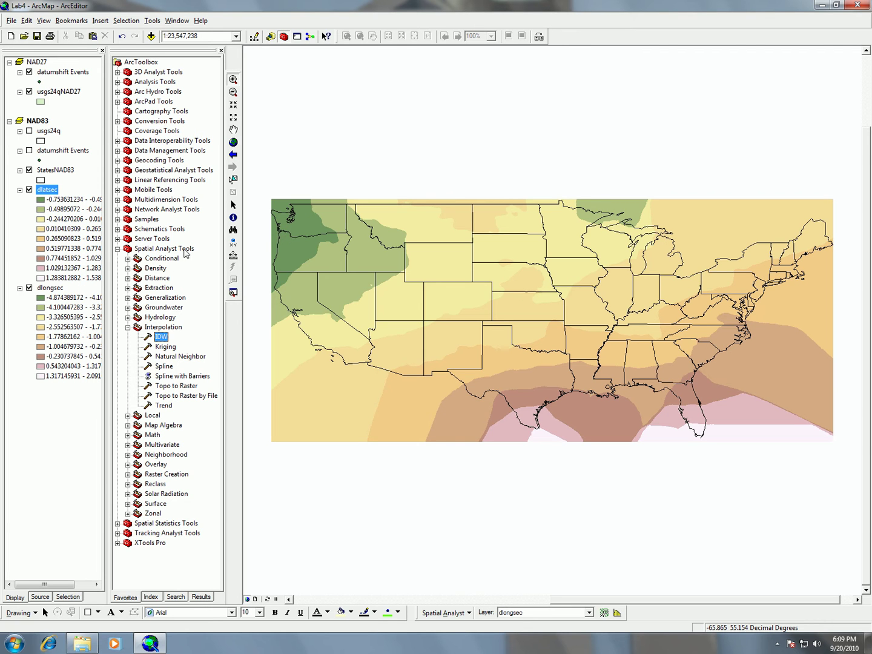
- Collapse Interpolation and expand Spatial Analyst Tools > Surface to reach the Contour tool
left_click(128, 327)
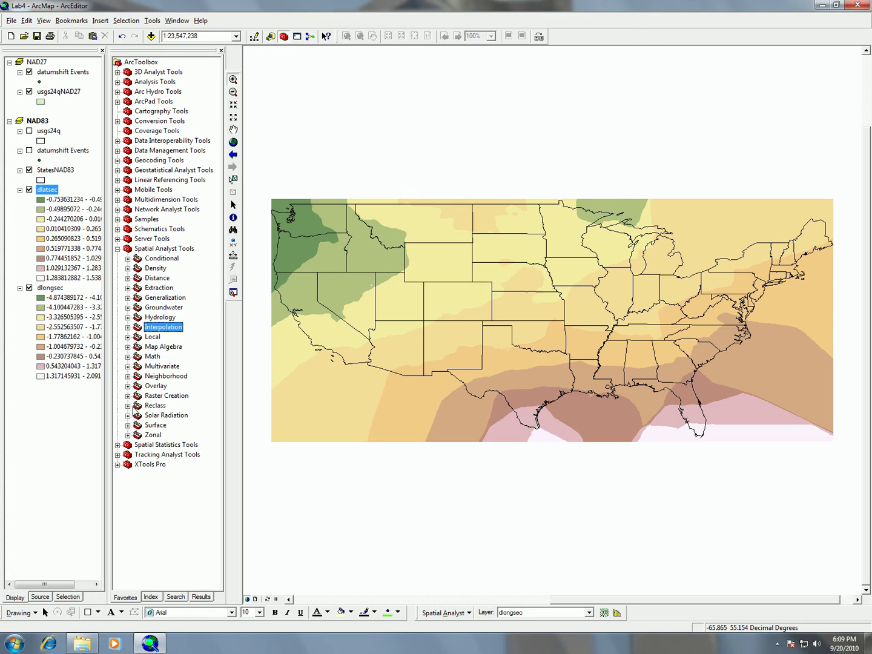
left_click(128, 426)
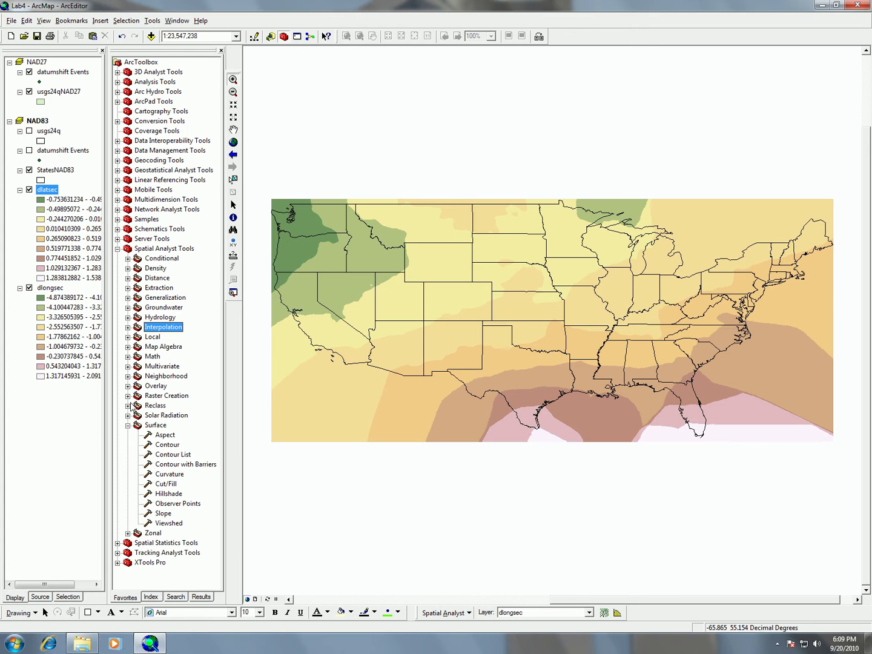
left_click(176, 447)
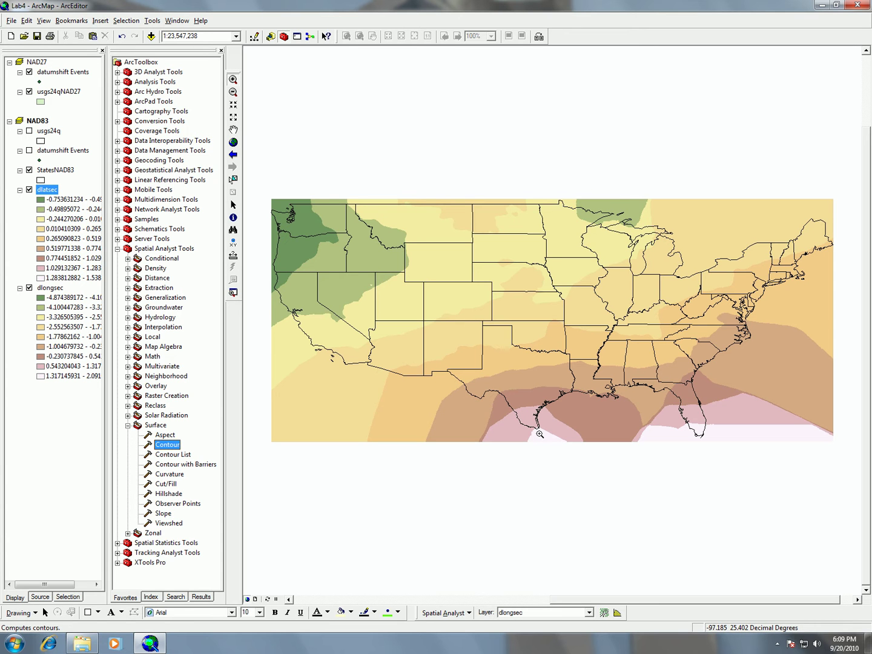
- Set up Contour with dlatsec as input raster and output Contour_dlatsec1.shp in Lab4
double_click(168, 446)
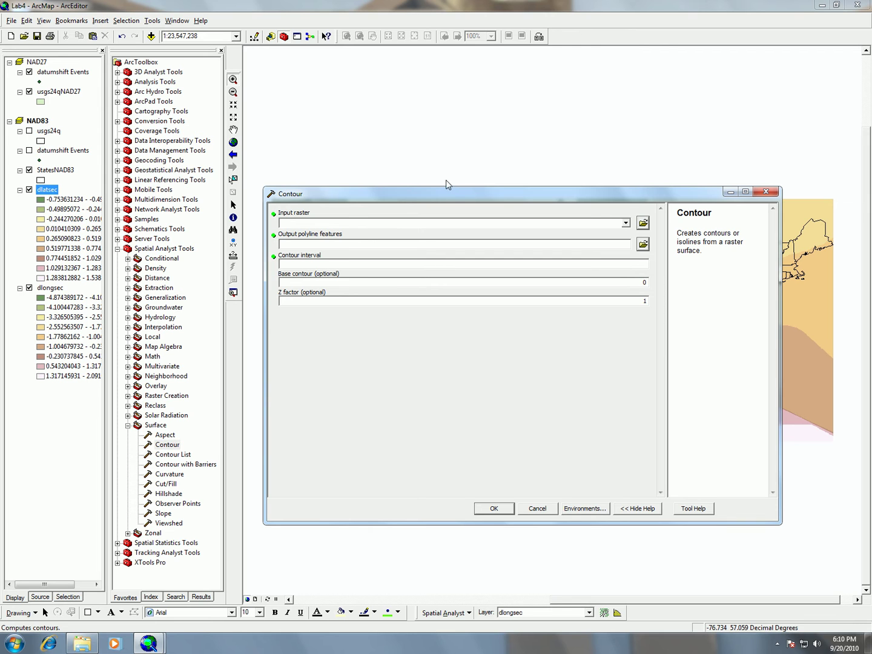
left_click(625, 223)
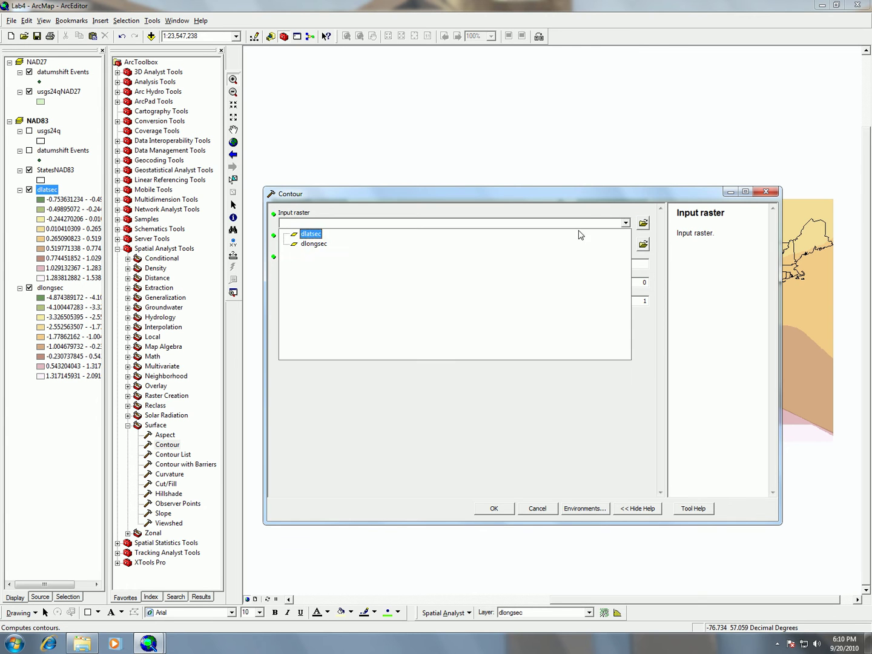
left_click(305, 234)
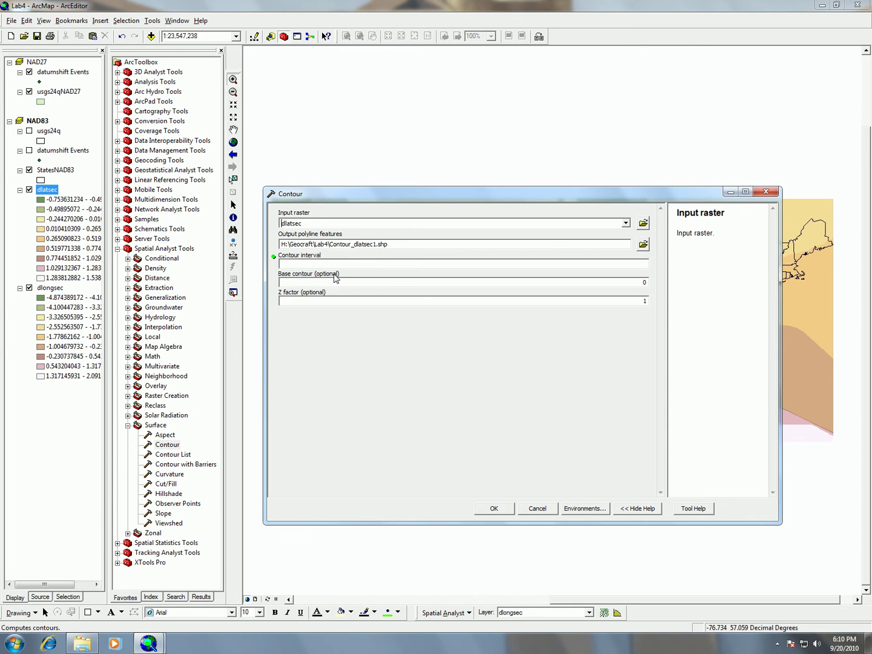
left_click(633, 262)
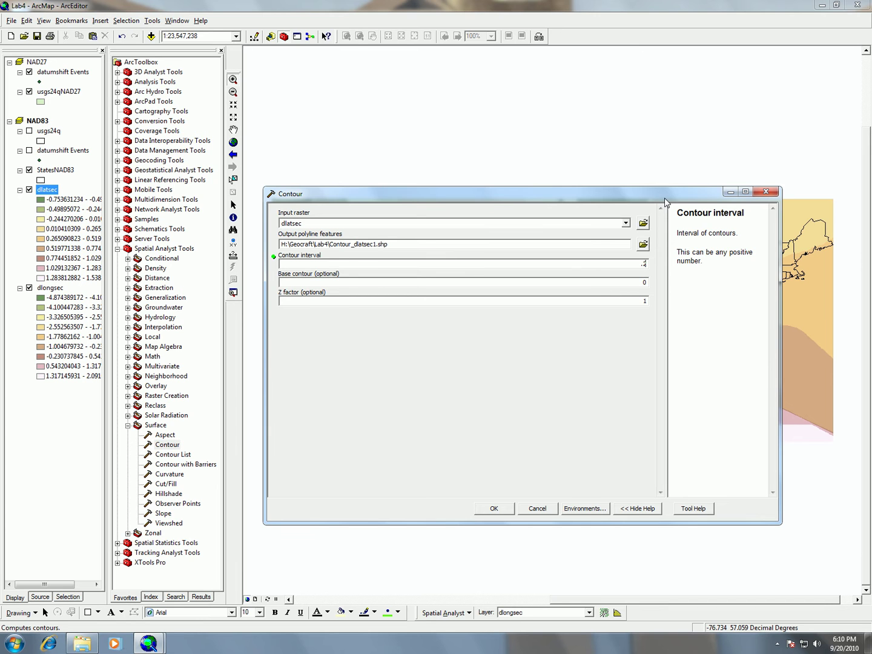
left_click_drag(650, 194, 548, 168)
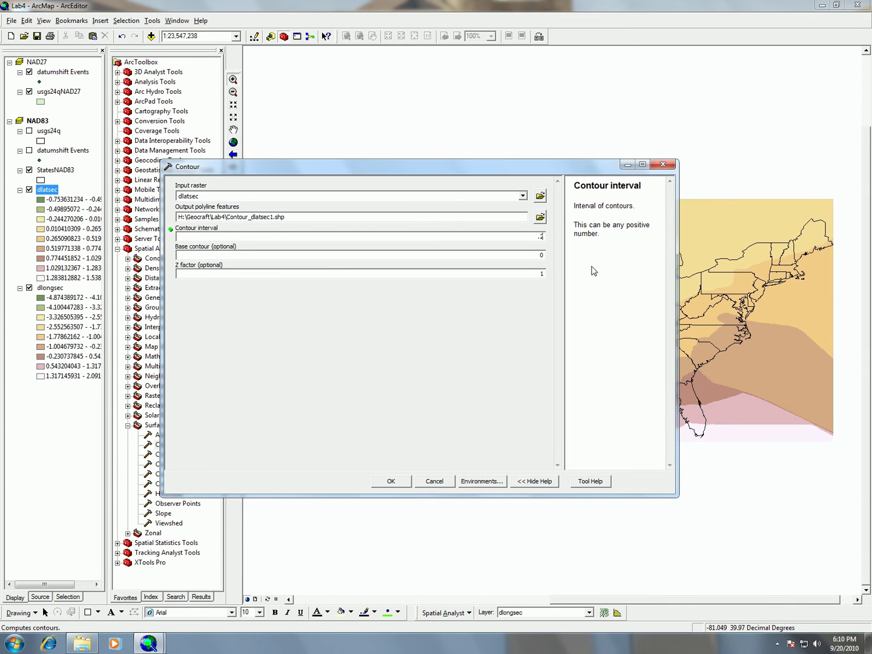
left_click(434, 481)
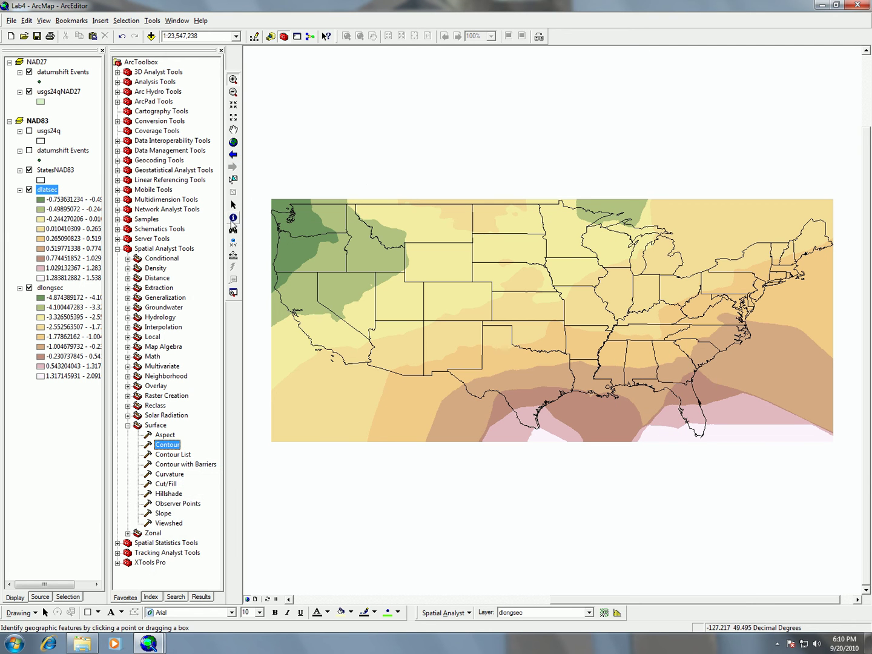
- Identify Colorado's attributes and hide the StatesNAD83 boundary layer
left_click(231, 217)
left_click(465, 301)
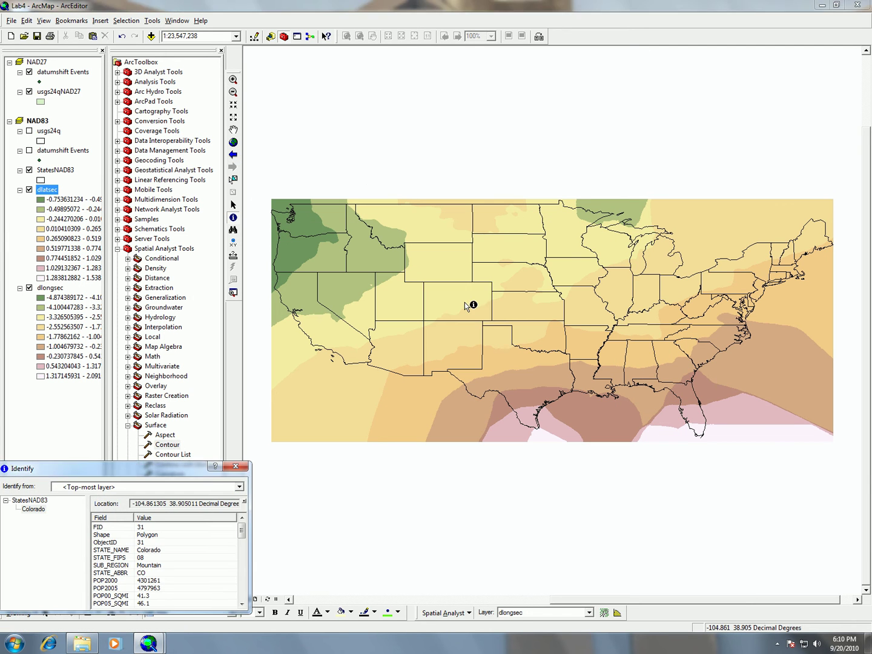
left_click(29, 171)
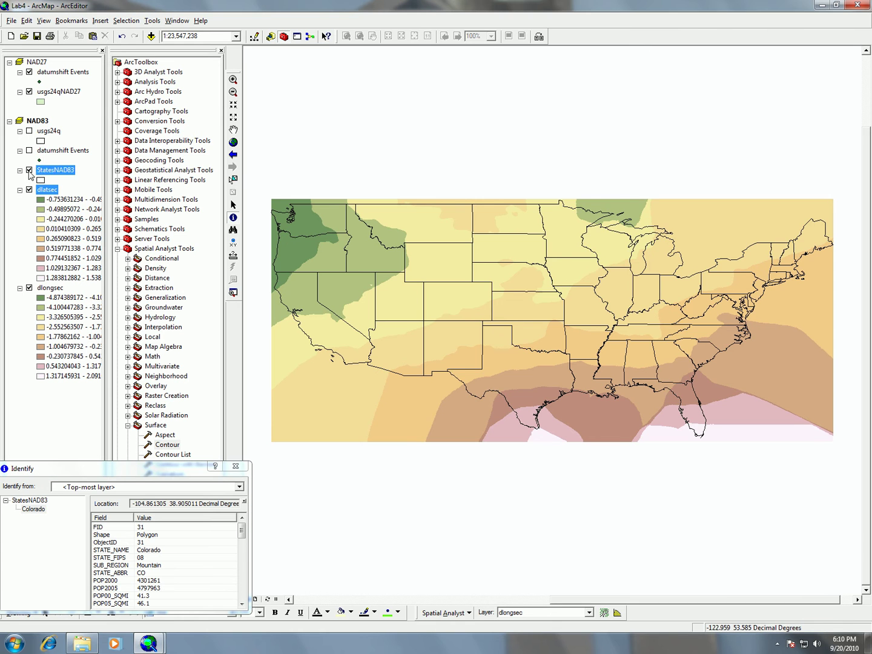
- Read dlatsec pixel values at mid-map, the east, the central plains, Colorado and the west coast
left_click(455, 288)
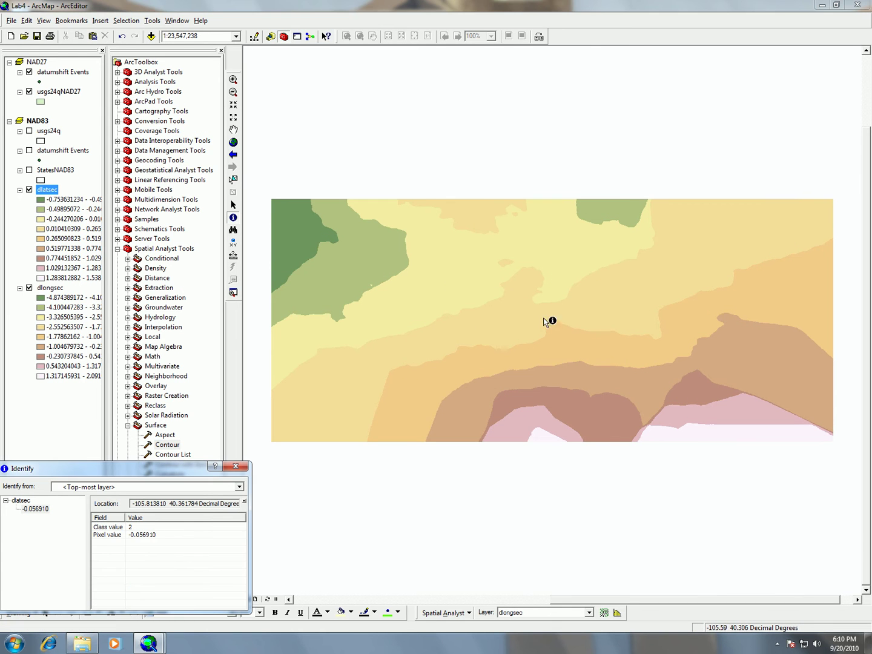
left_click(625, 297)
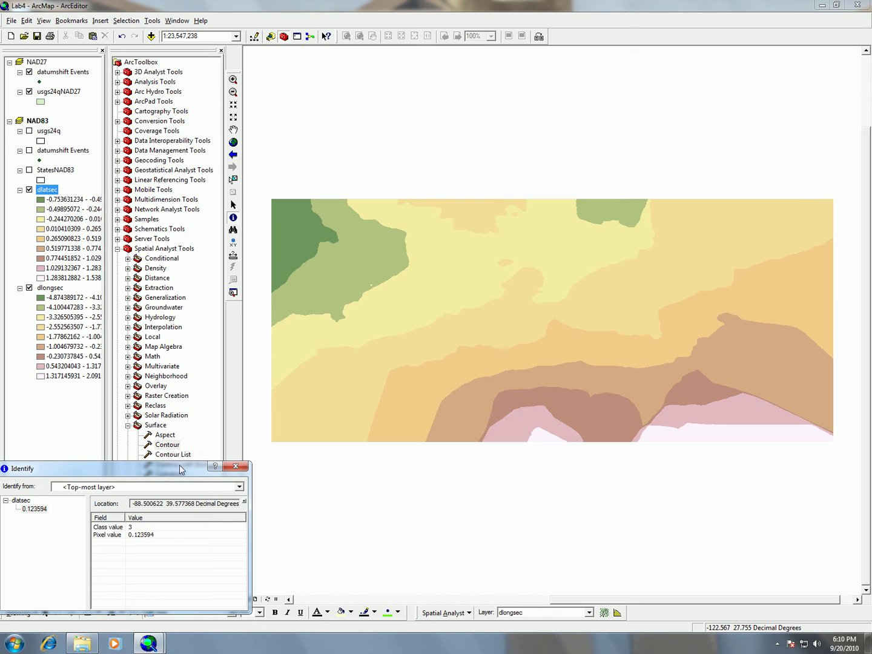
left_click_drag(180, 464, 301, 369)
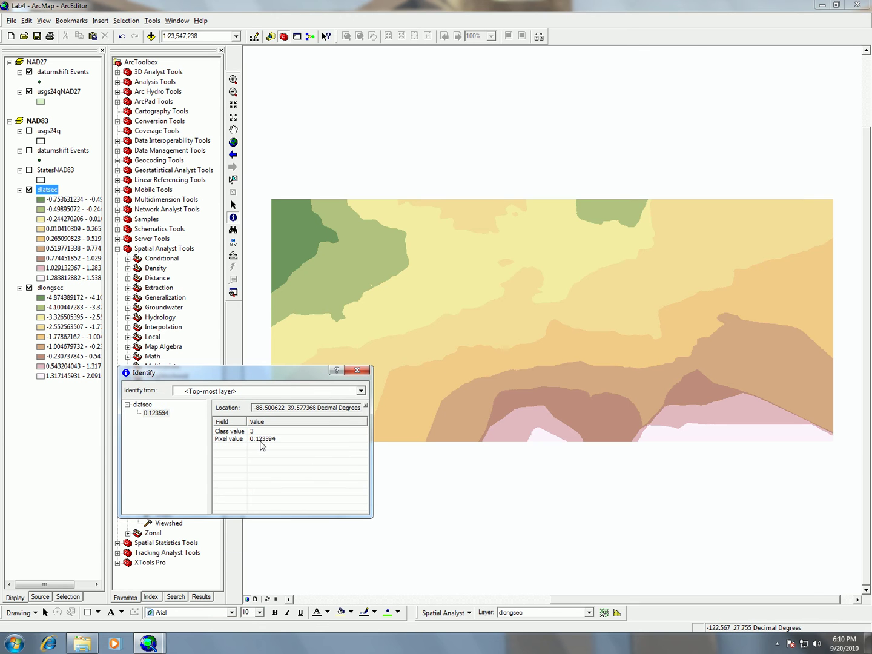
left_click(505, 311)
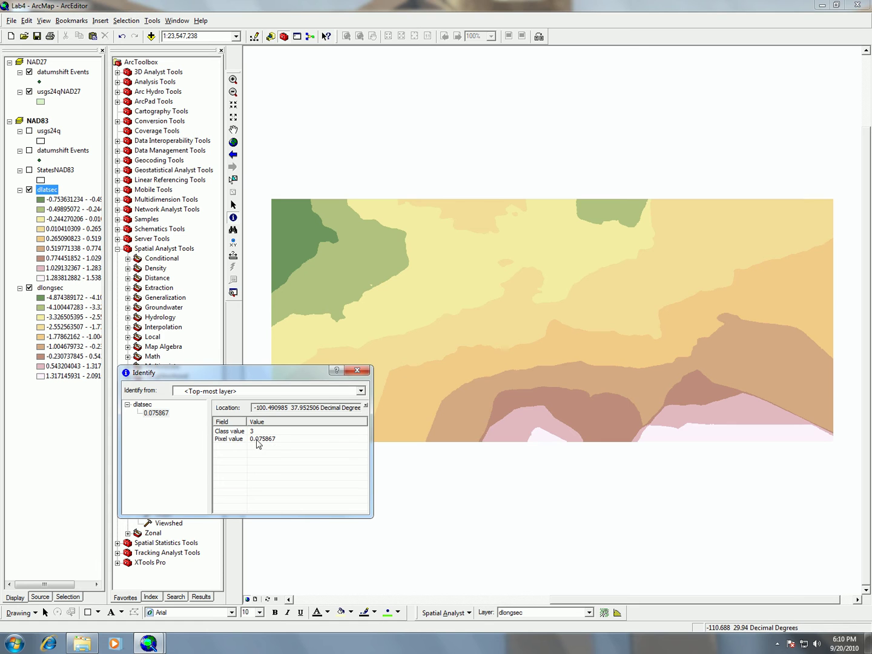
left_click(466, 284)
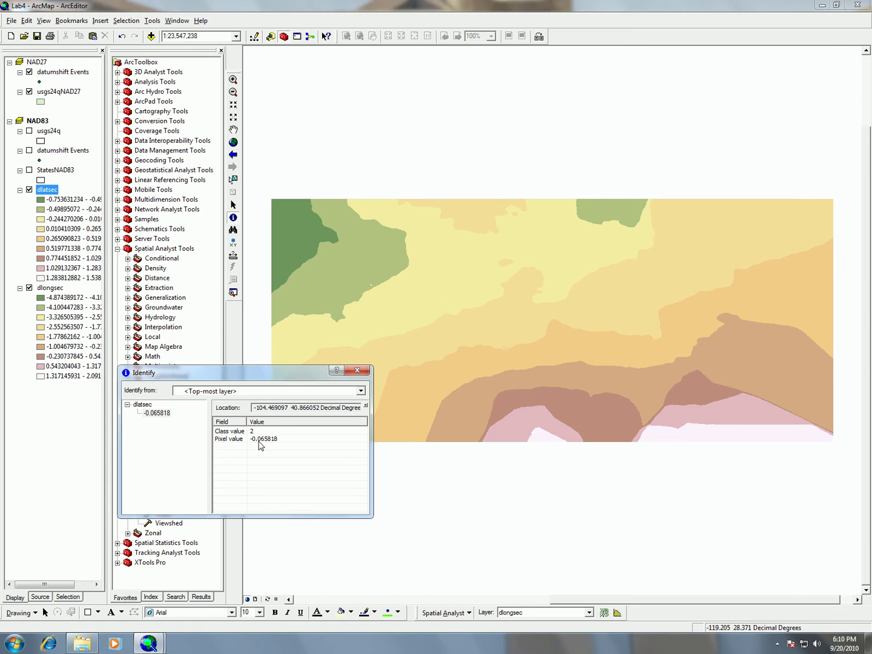
left_click(330, 263)
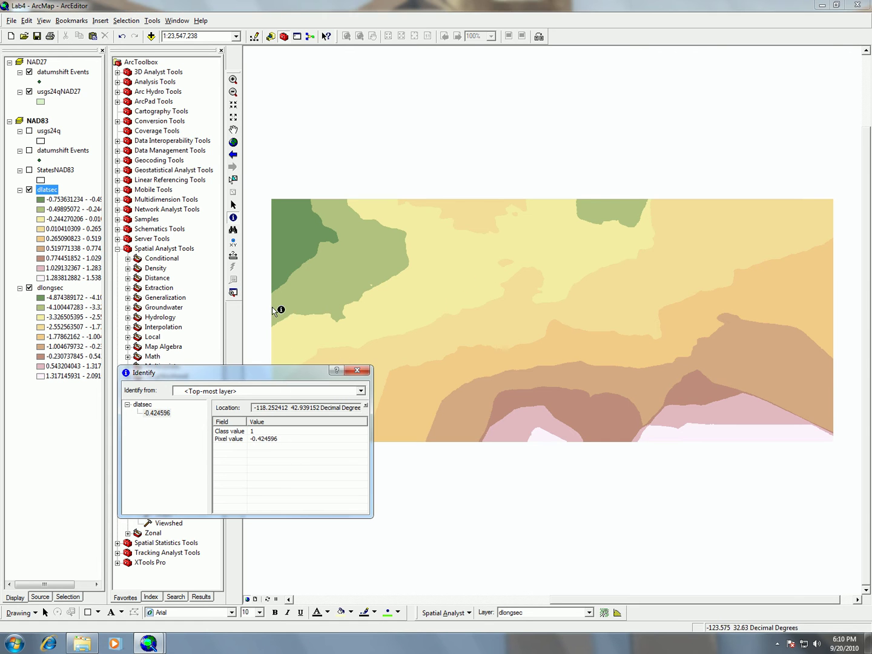
left_click(284, 264)
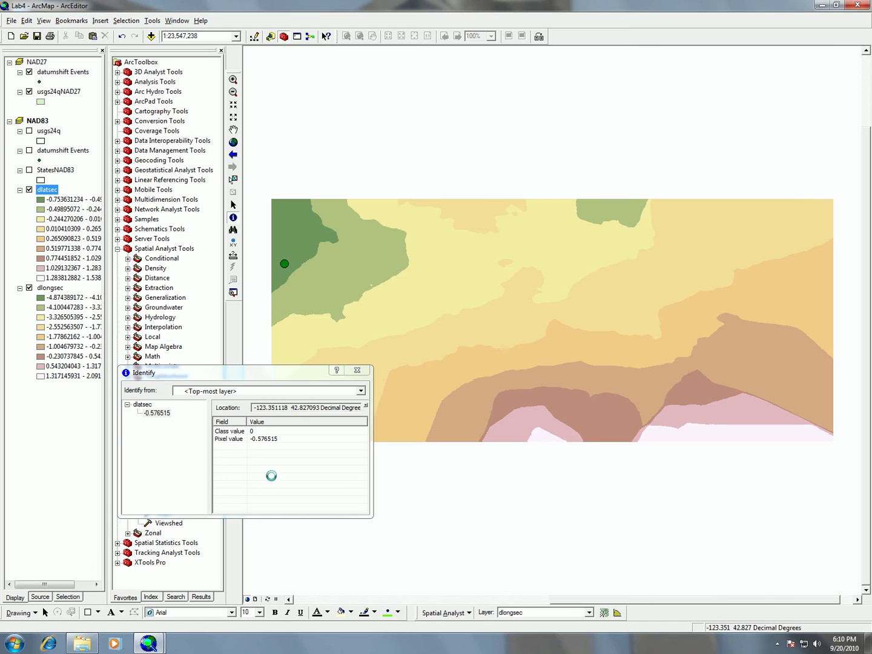
- Read dlatsec values across the dark brown southern band and Gulf coast, then close Identify
left_click(543, 398)
left_click(562, 405)
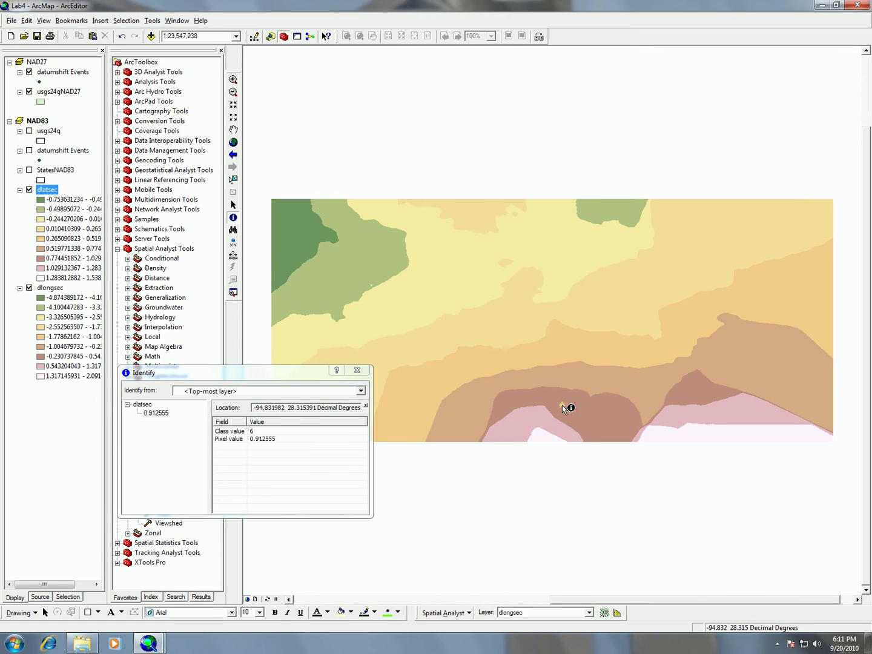
left_click(209, 463)
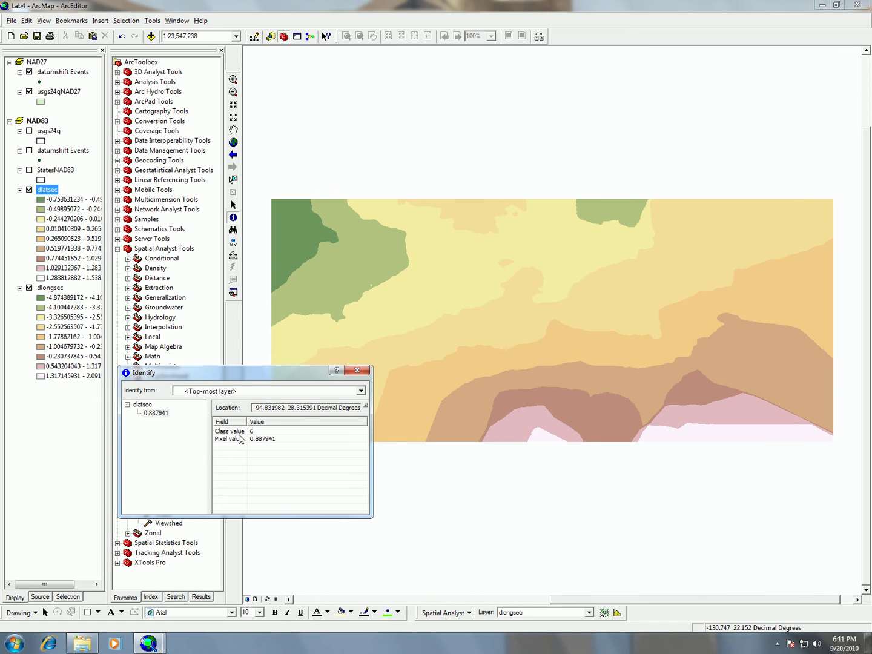
left_click(586, 392)
left_click(586, 393)
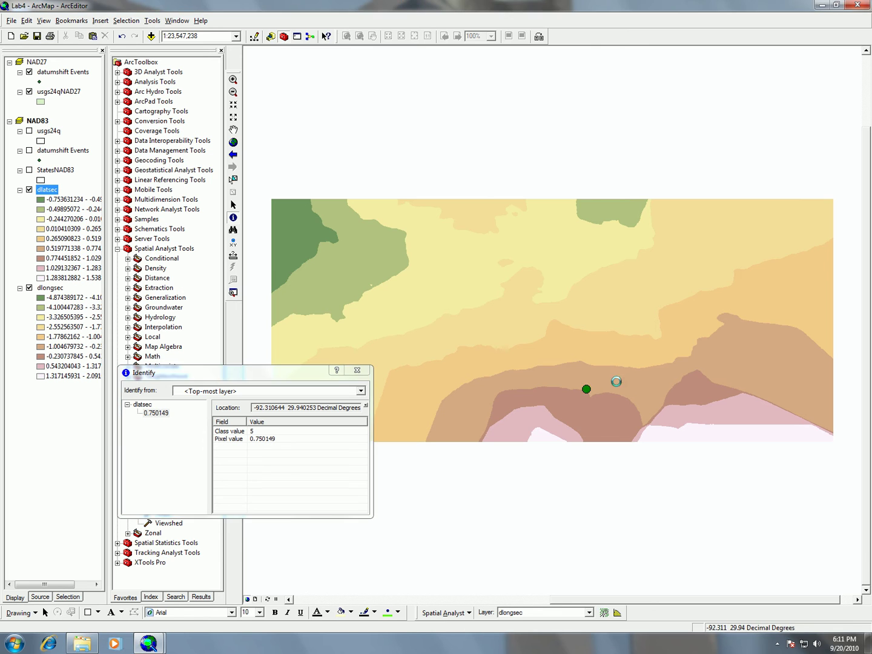
left_click(356, 371)
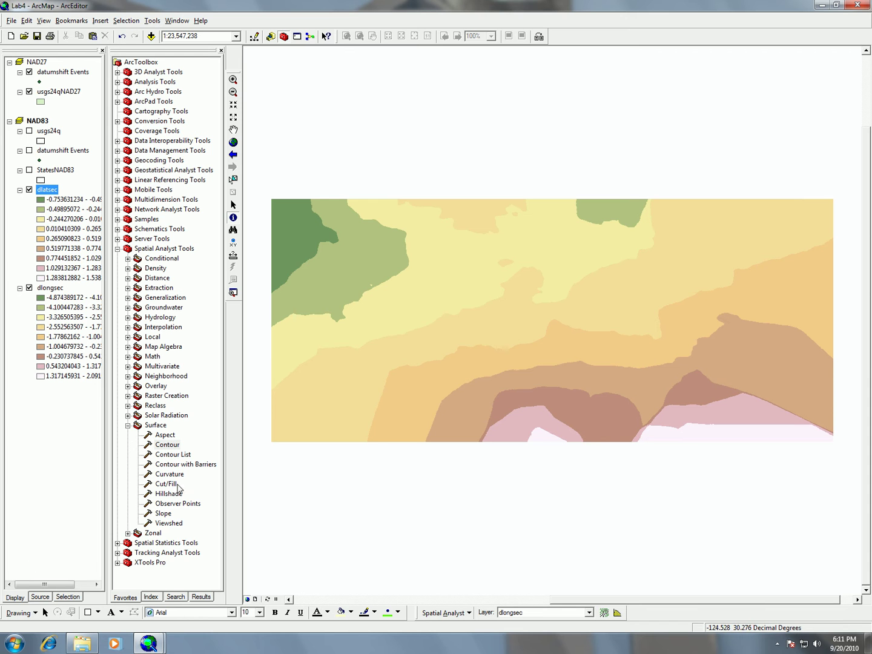
- Run Contour on dlatsec with interval 0.2, base 0 and Z factor 1
mouse_move(156, 646)
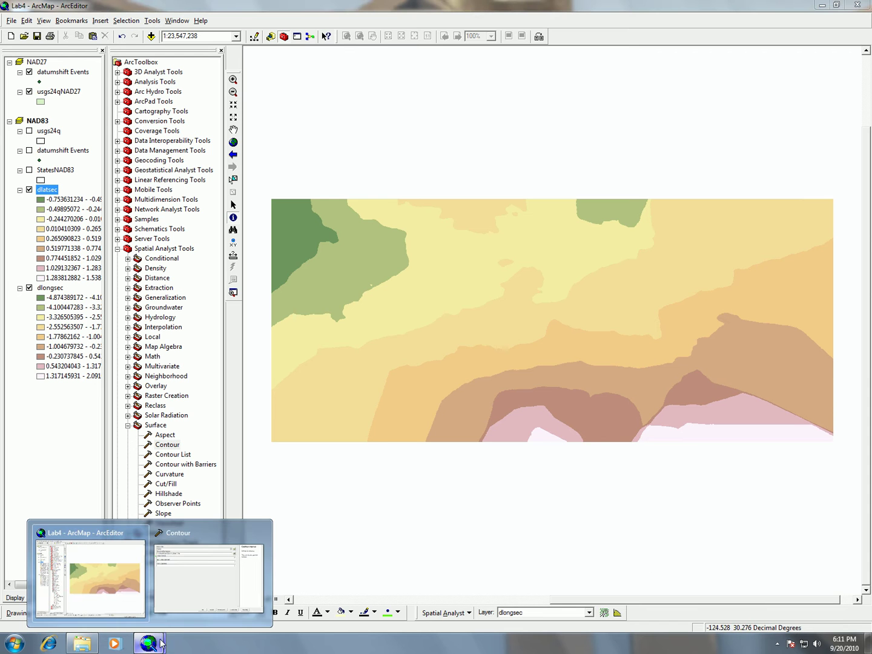
left_click(212, 566)
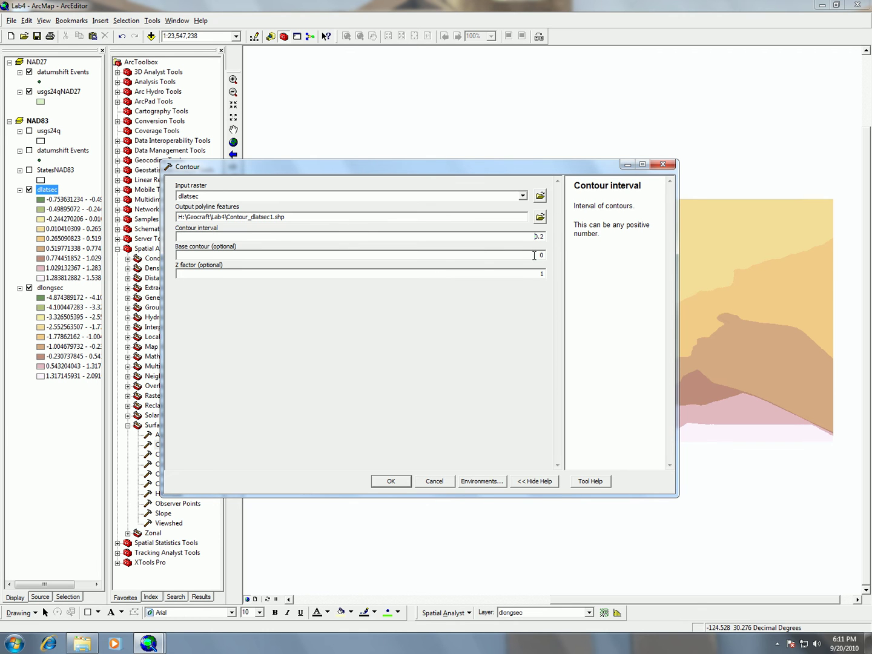
left_click(534, 254)
left_click(535, 275)
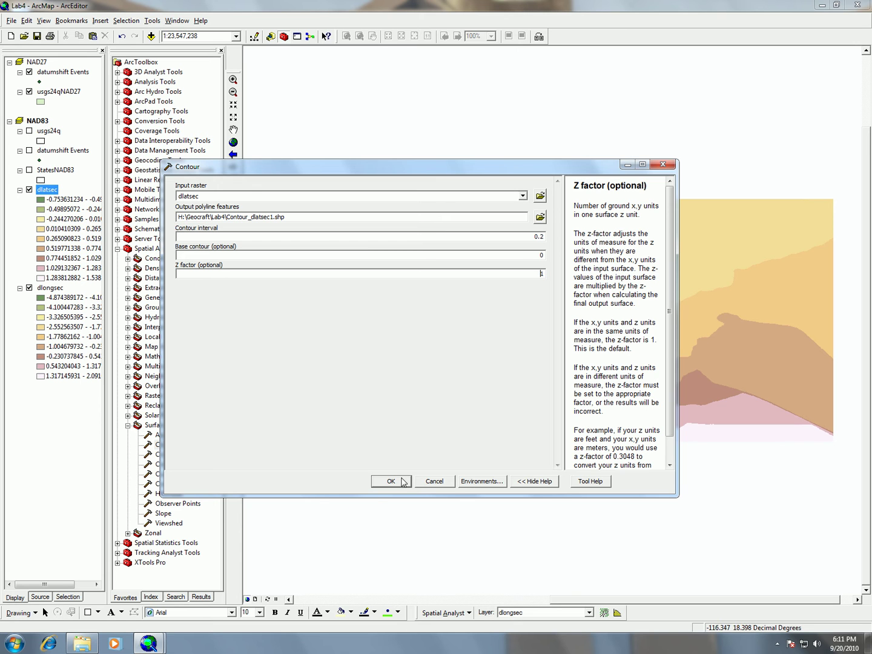
left_click(400, 481)
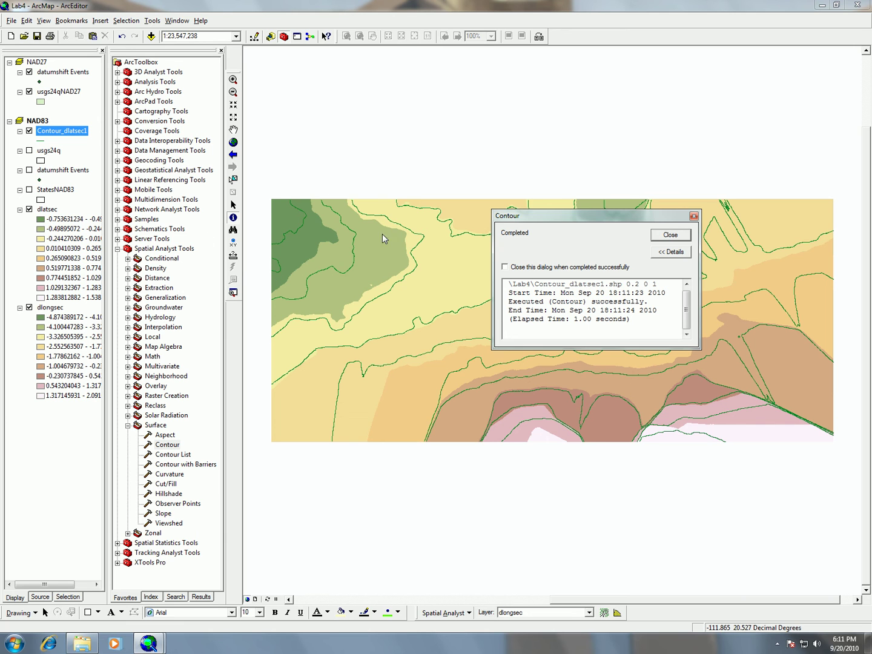
left_click(671, 236)
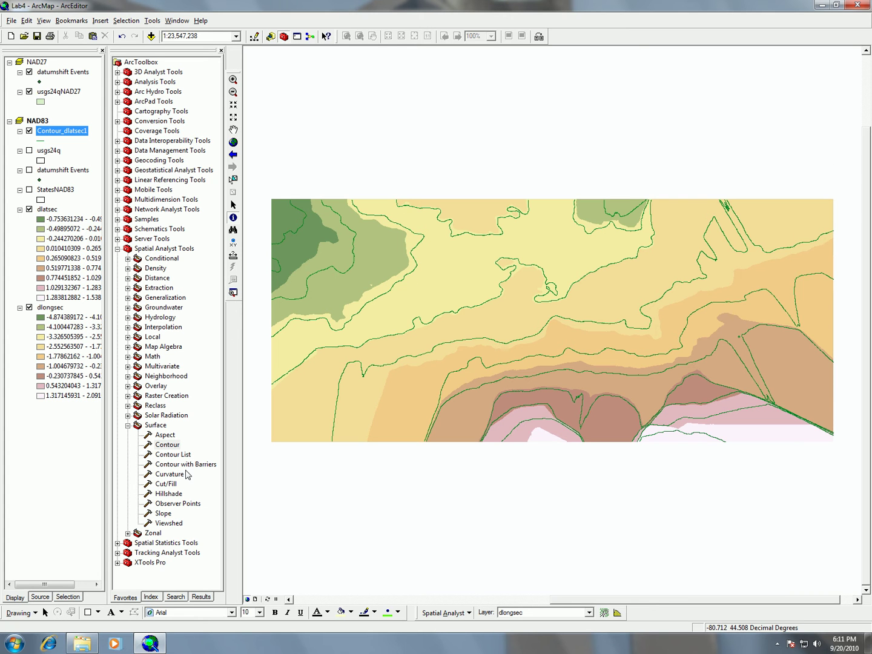
- Contour the dlongsec raster at a 0.2 interval, producing Contour_dlongse1 lines
double_click(177, 448)
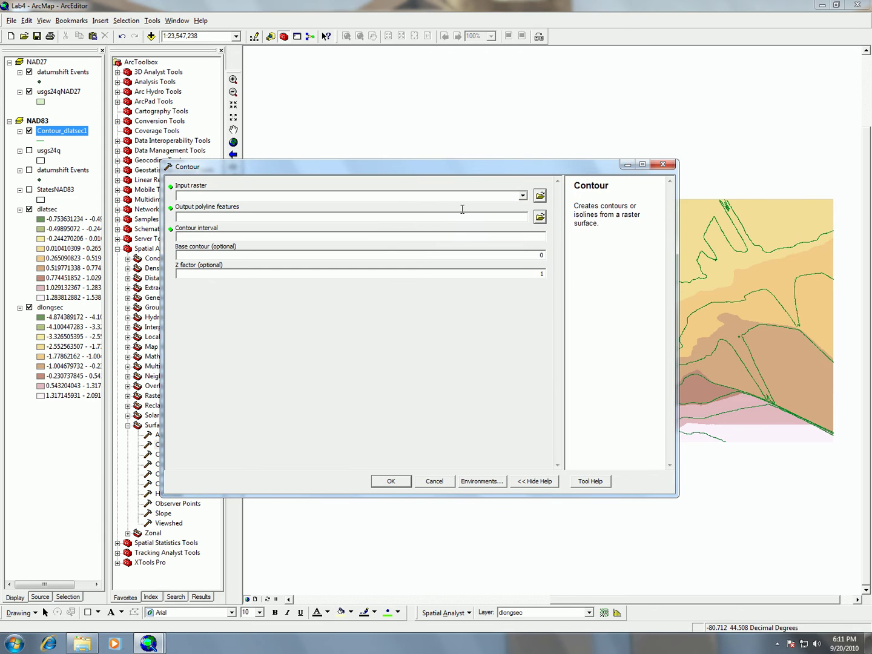
left_click(521, 199)
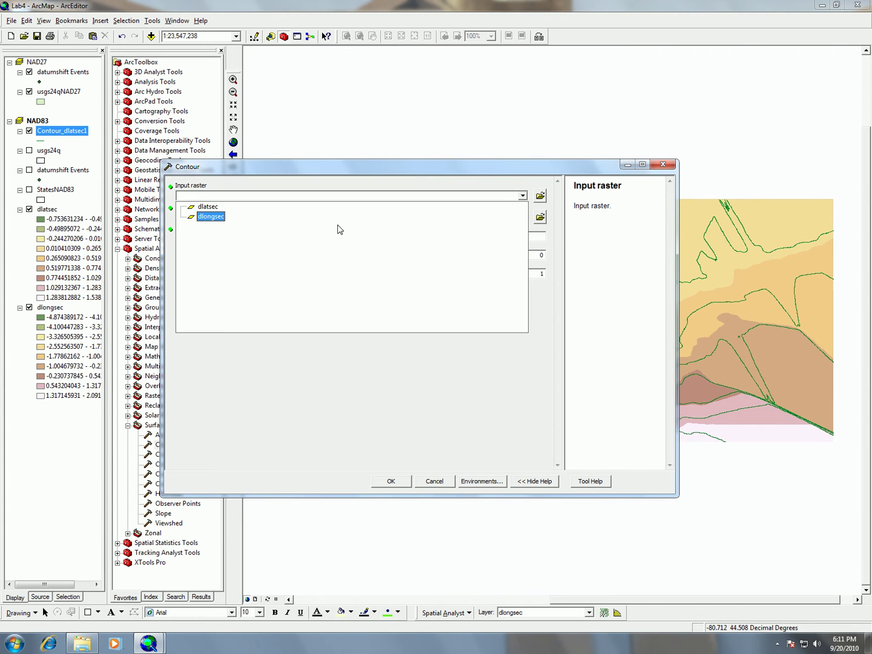
left_click(208, 217)
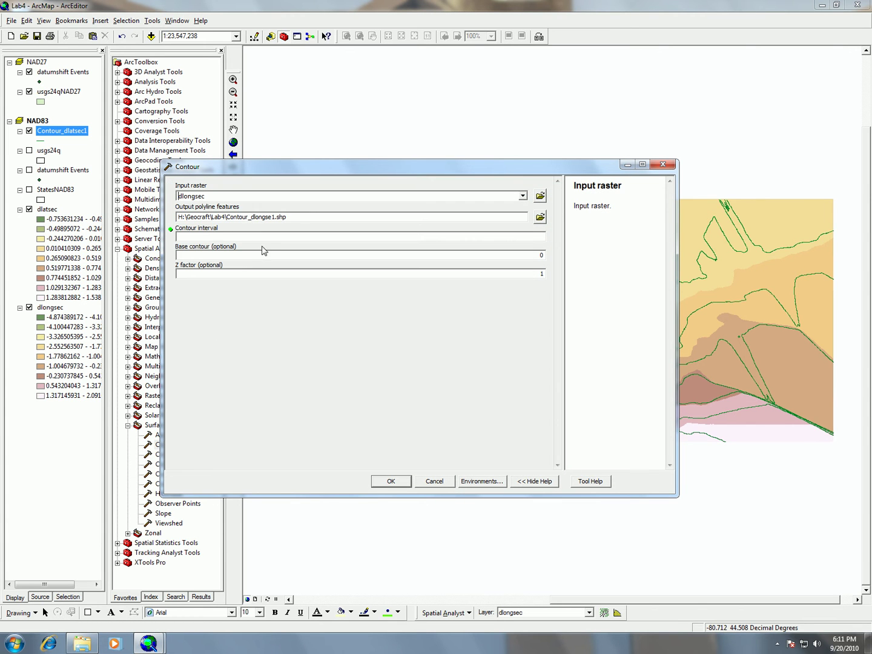
left_click(533, 236)
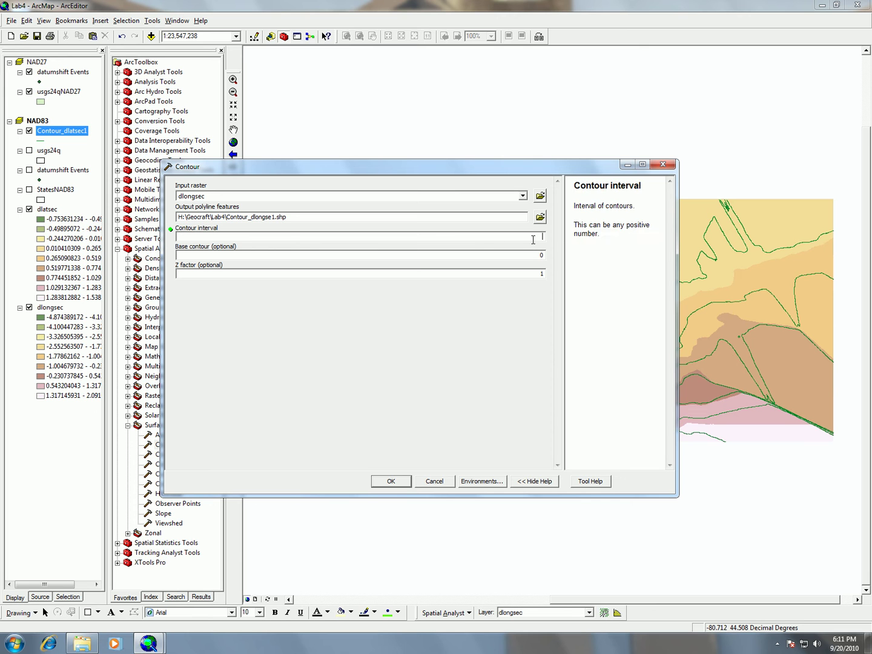
type("0.2")
left_click(390, 479)
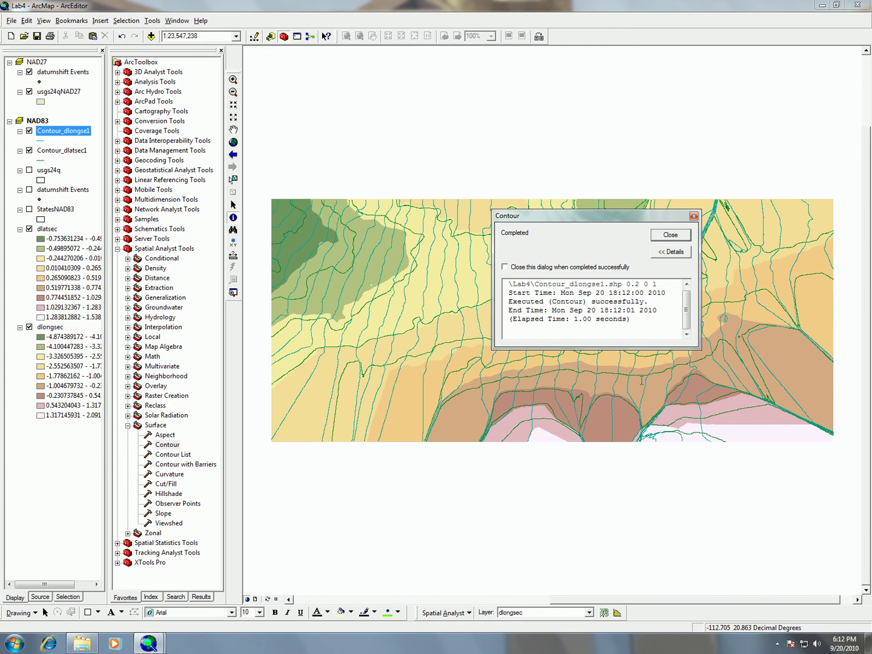
left_click(668, 236)
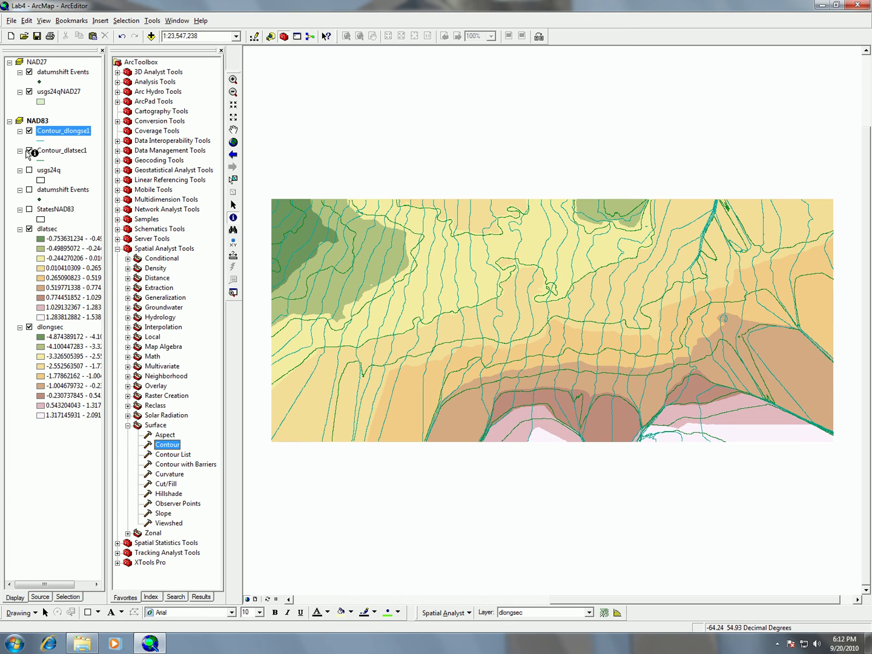
- Hide the Contour_dlatsec1 and dlatsec layers, then bring up the Windows Start menu
left_click(29, 150)
left_click(29, 229)
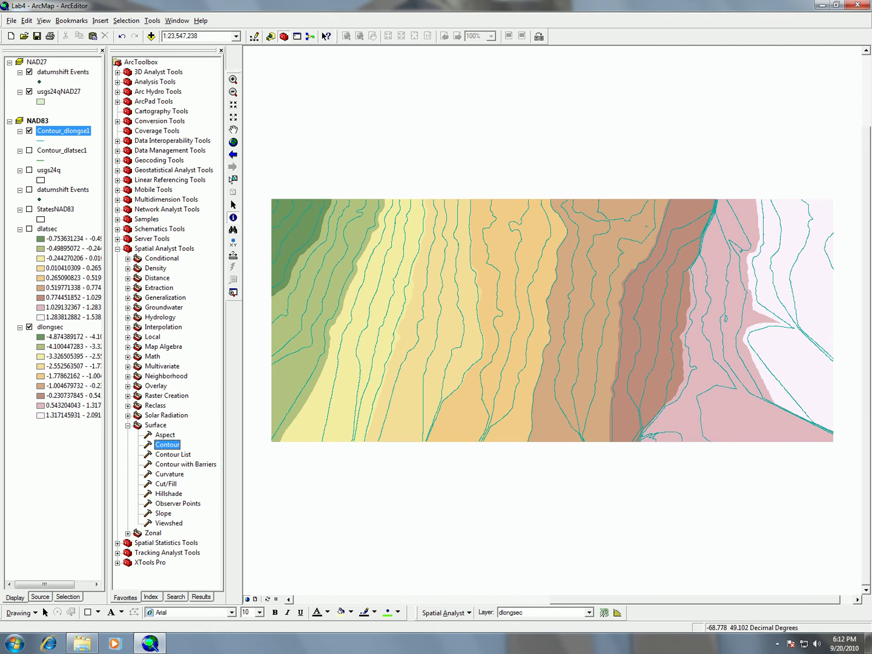
key("super")
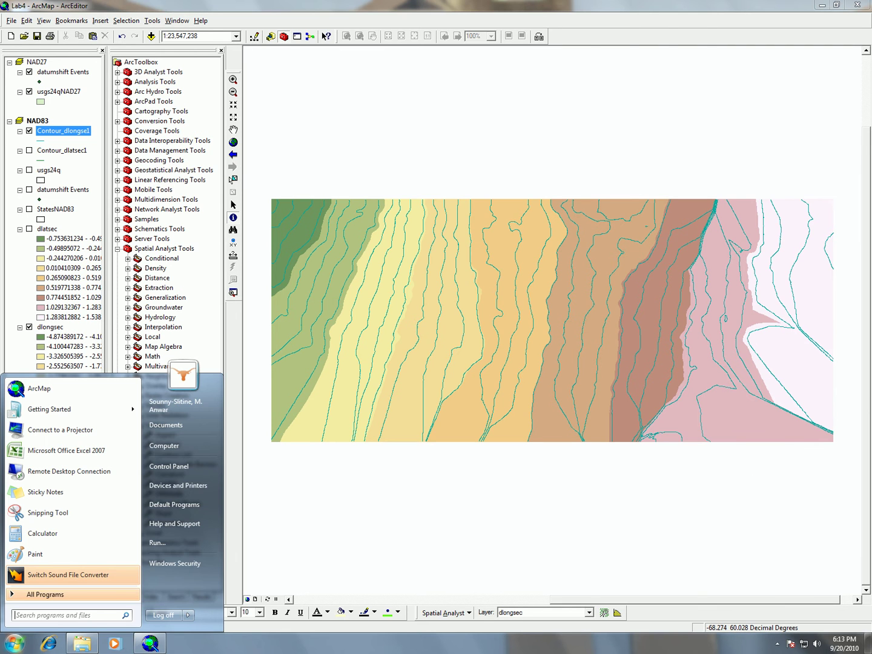
- Search the Start menu for 'fire' and launch Mozilla Firefox
left_click(93, 615)
type("fire")
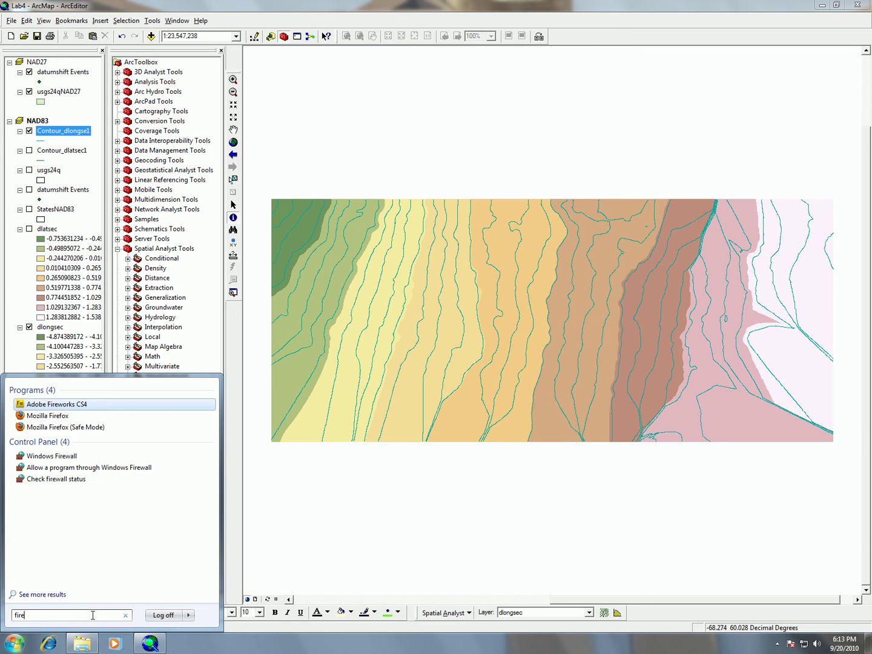
key("Down")
key("Return")
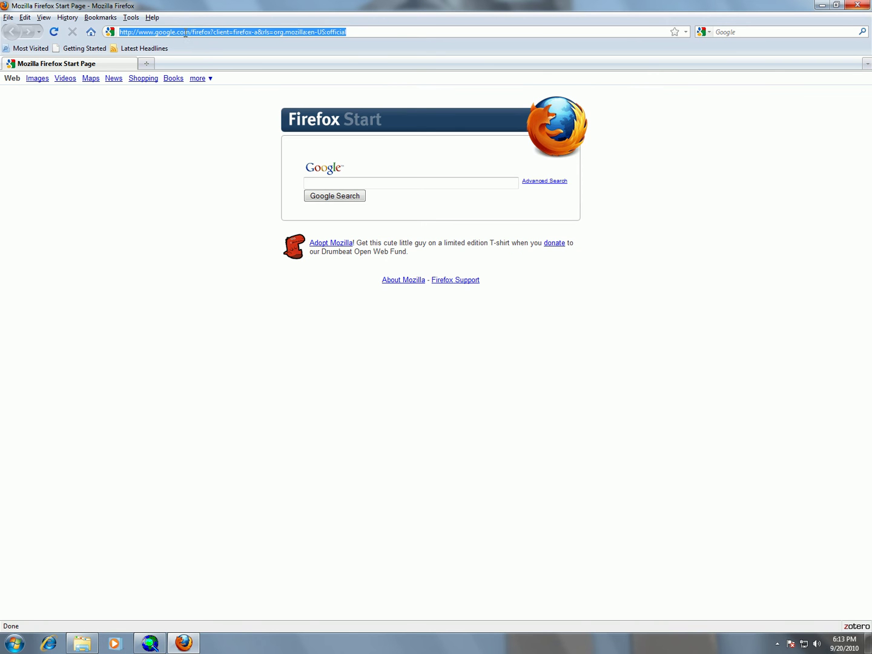
- Go to courses.utexas.edu in Firefox's address bar
left_click(185, 32)
triple_click(204, 34)
type("course")
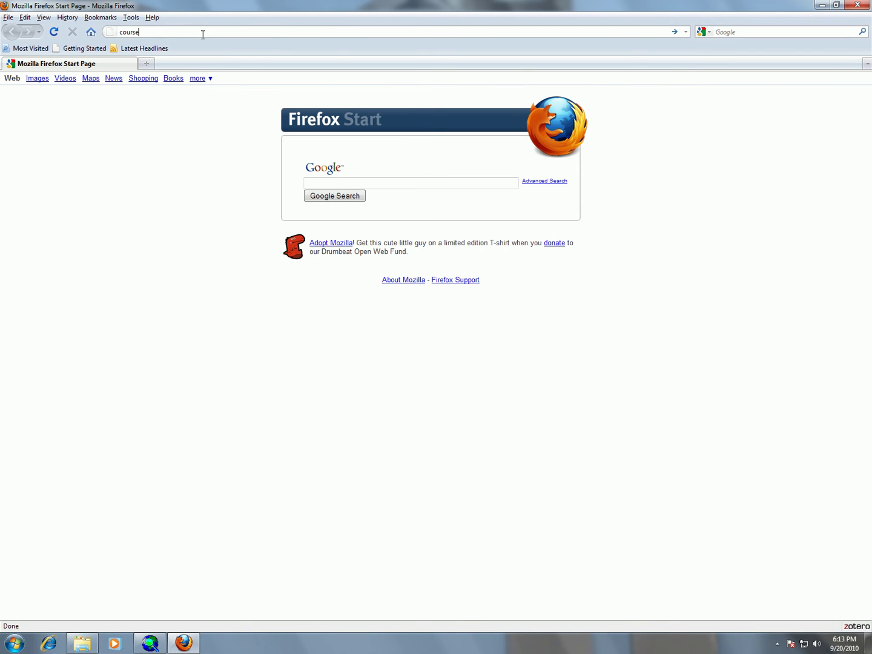
key("BackSpace")
key("BackSpace")
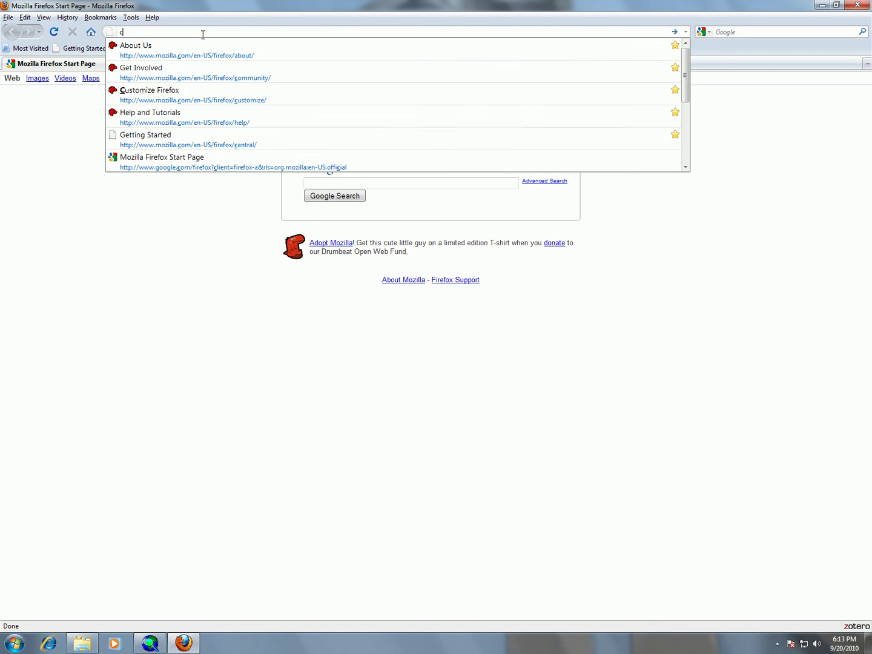
type("ourses.utexas.edu")
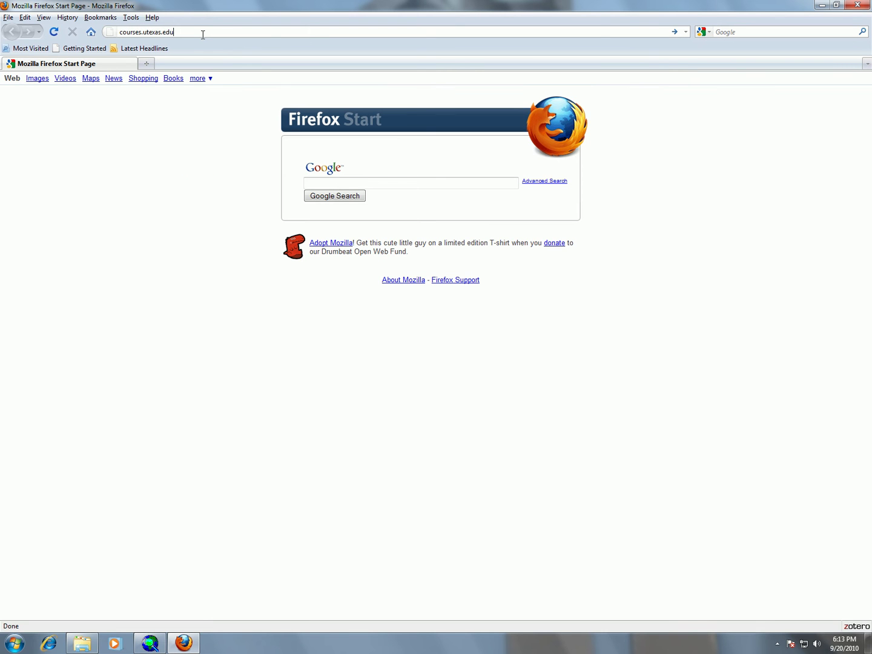
key("Return")
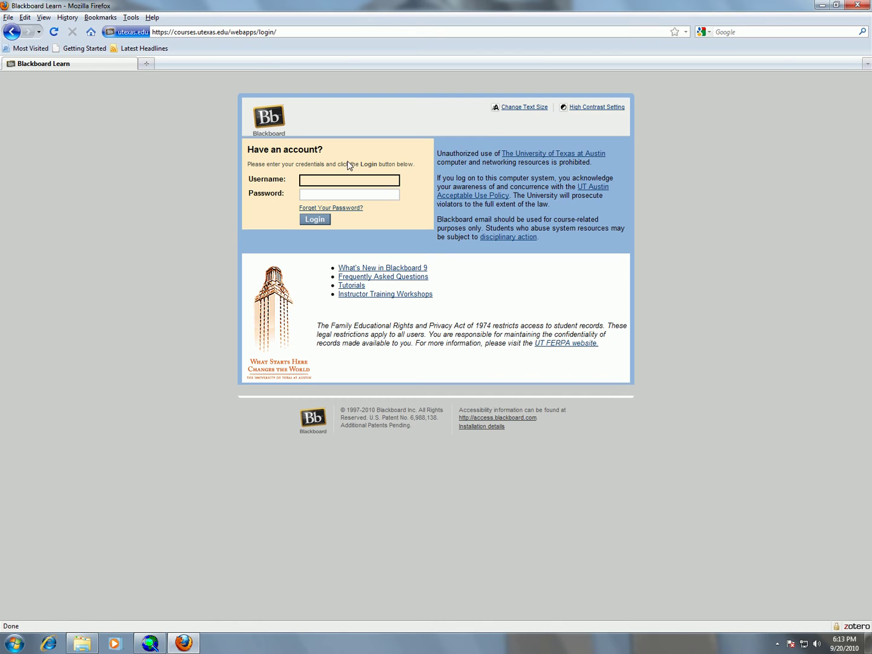
- Sign in to Blackboard Learn with the account username and password
left_click(318, 180)
key("Tab")
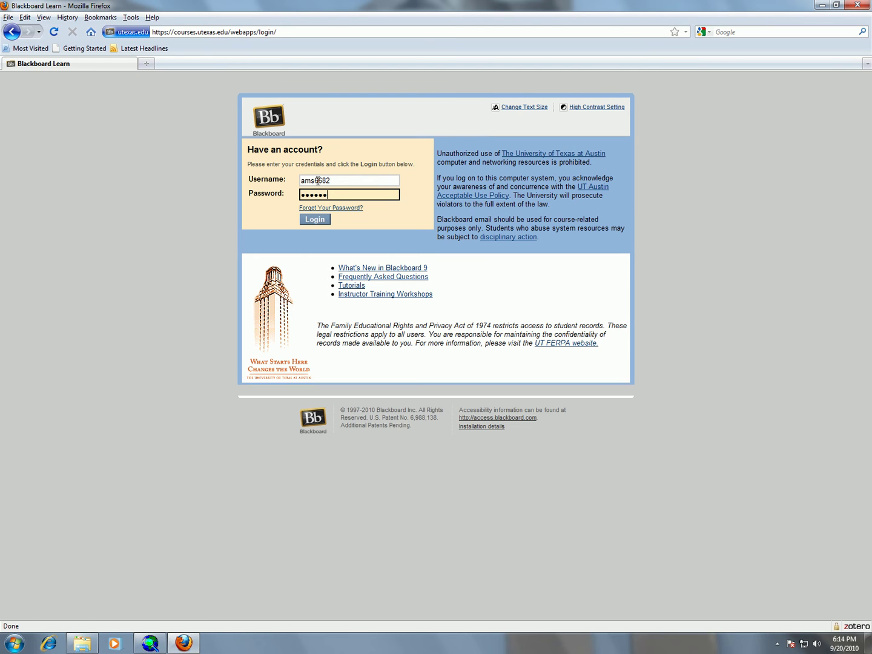
key("Return")
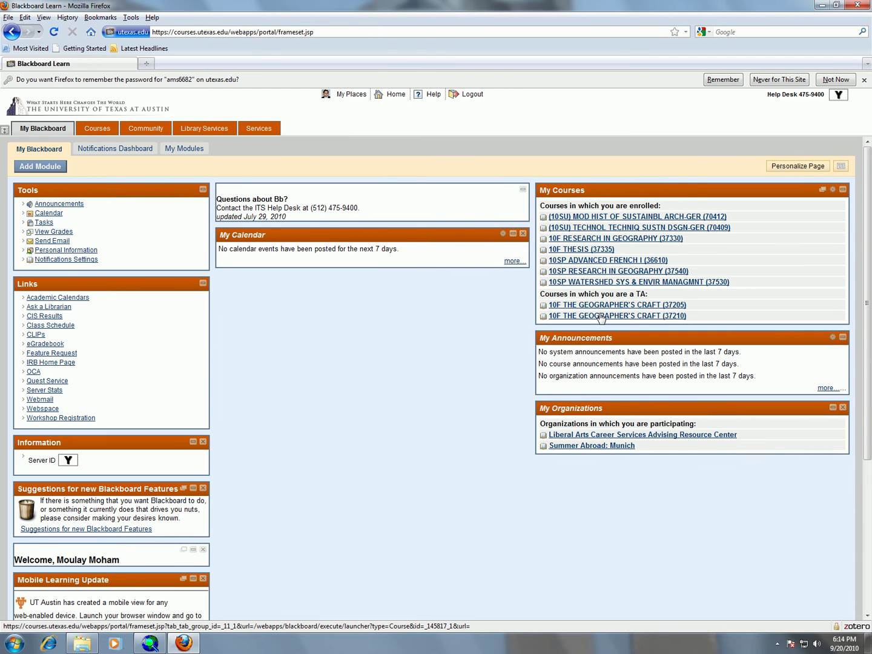
- Open the Geographer's Craft (37210) course's Assignments > Exercises 2010 folder
left_click(601, 315)
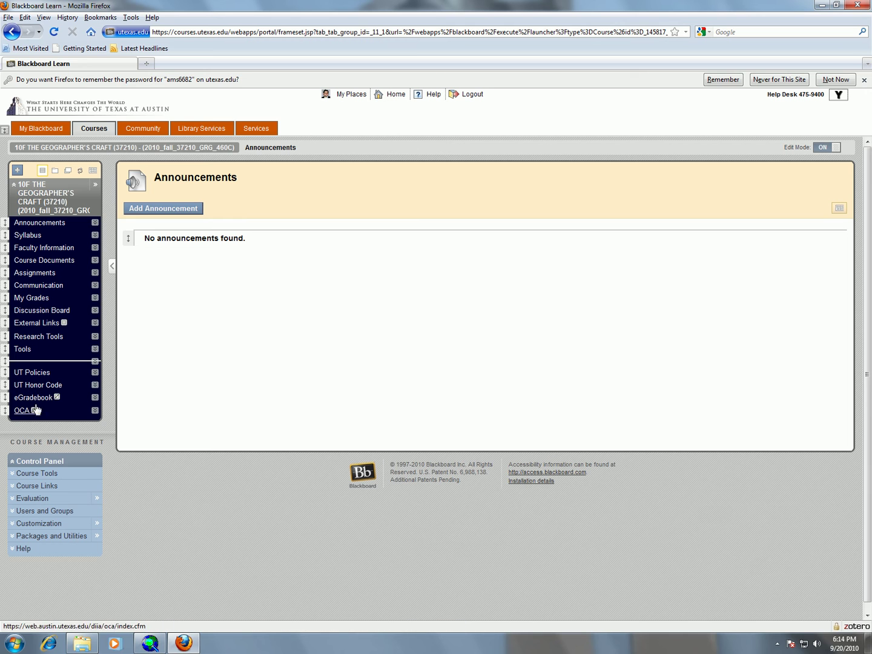
left_click(35, 274)
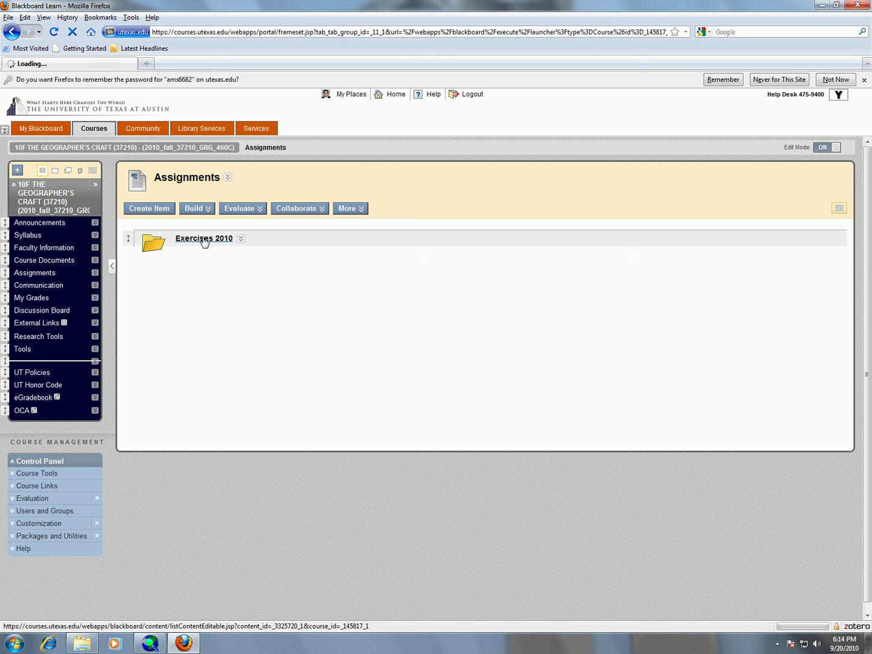
left_click(204, 238)
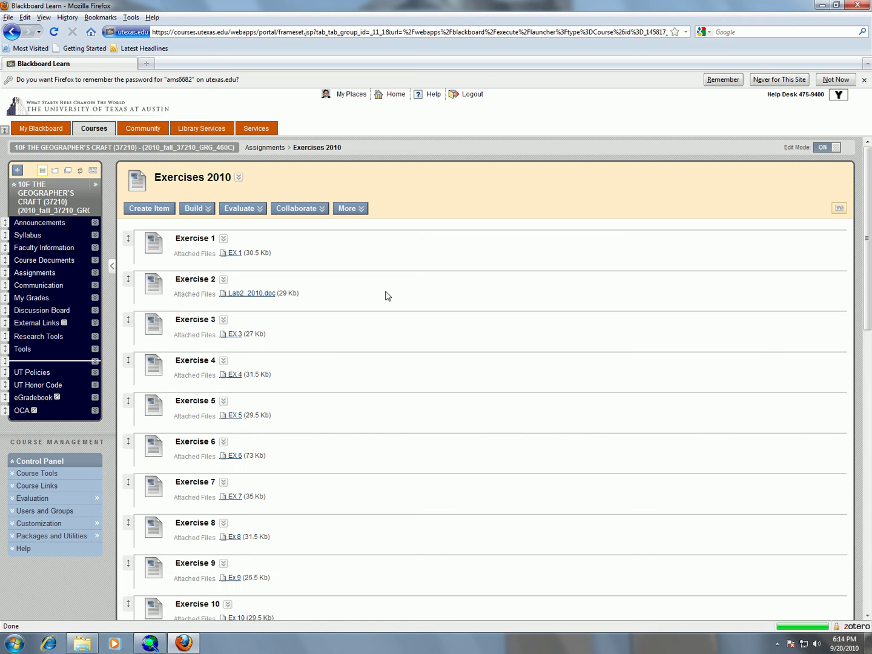
scroll(344, 366, "down", 10)
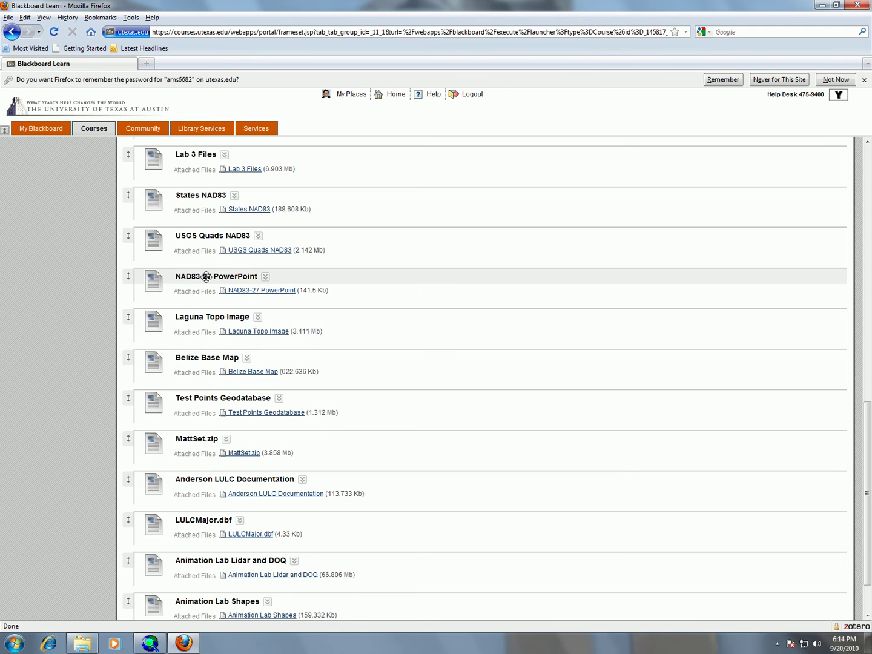
- Open the NAD83-27 file in PowerPoint, shrink it to a window and minimize Firefox
left_click(279, 291)
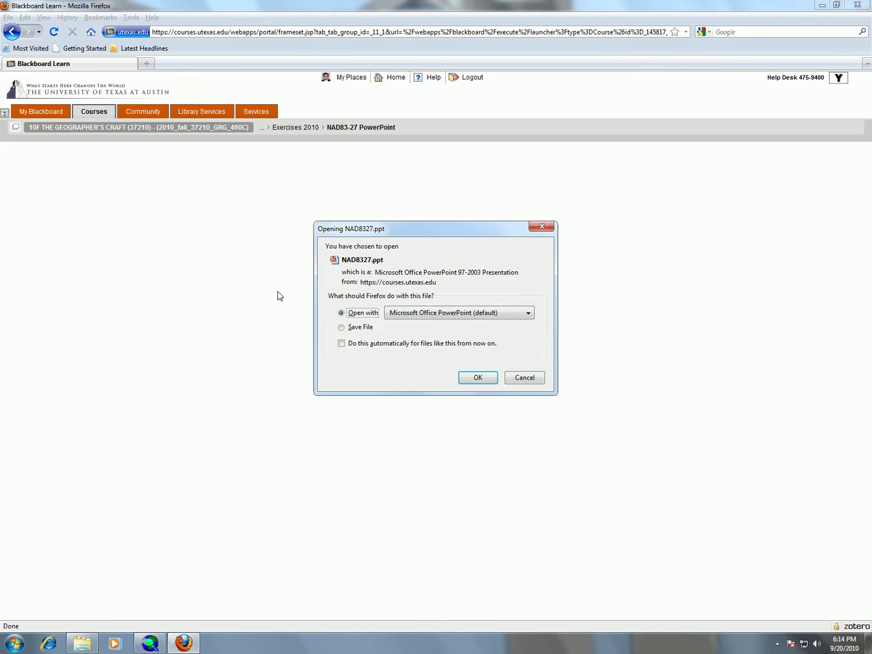
left_click(477, 377)
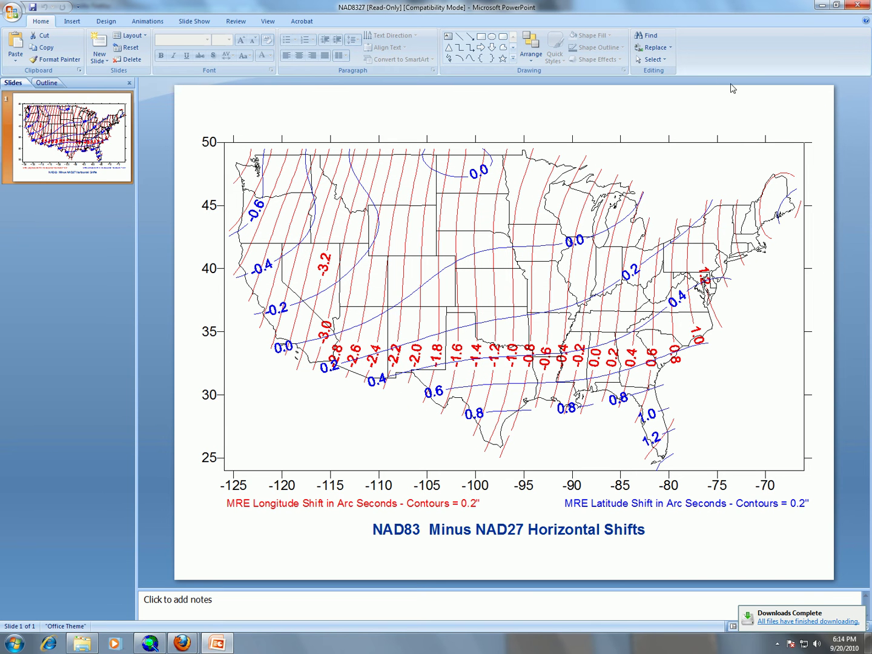
double_click(717, 9)
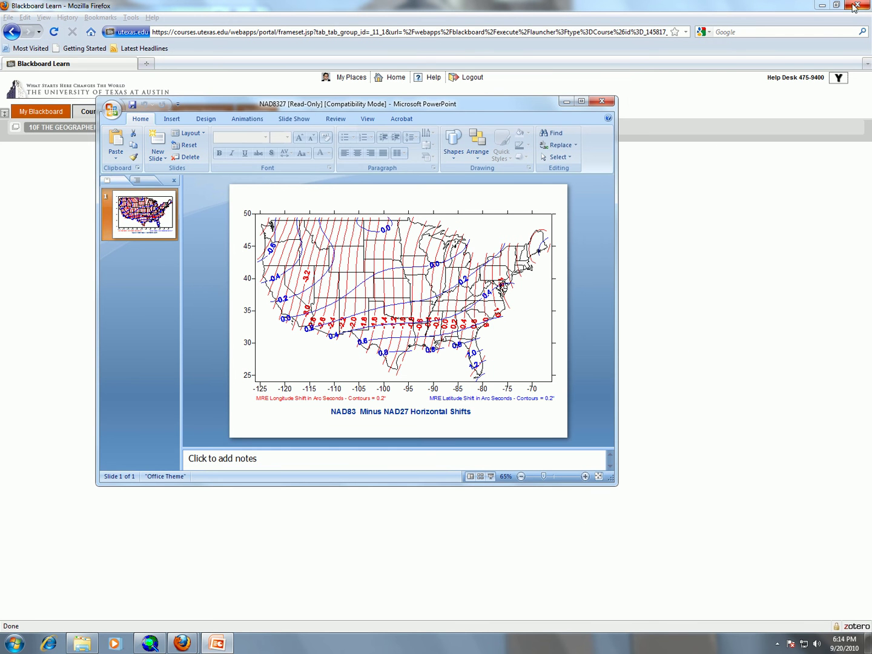
left_click(821, 4)
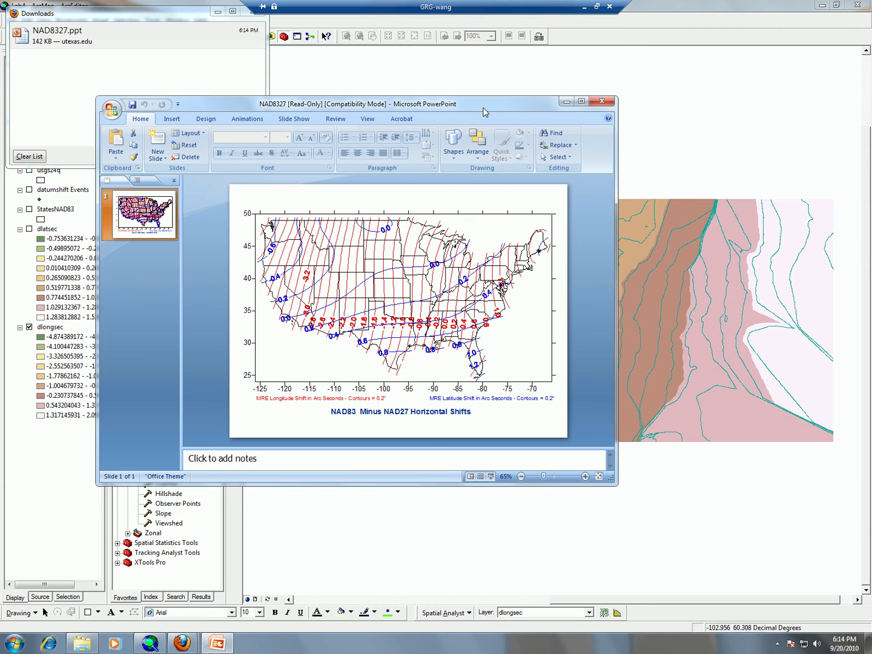
- Reposition the PowerPoint window, then restore ArcMap and move it toward the upper left
left_click_drag(484, 103, 472, 373)
left_click_drag(583, 380, 710, 378)
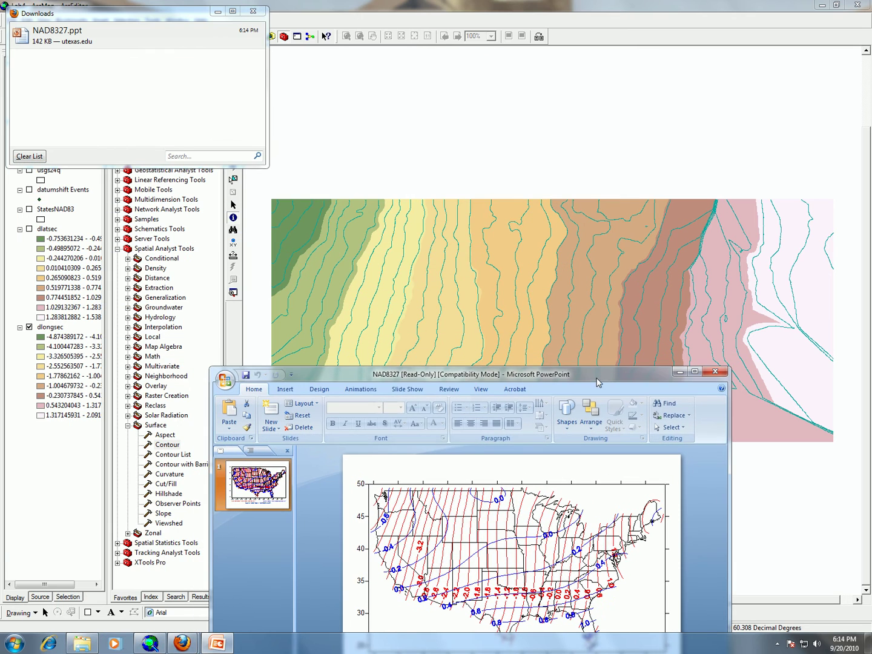
left_click(254, 10)
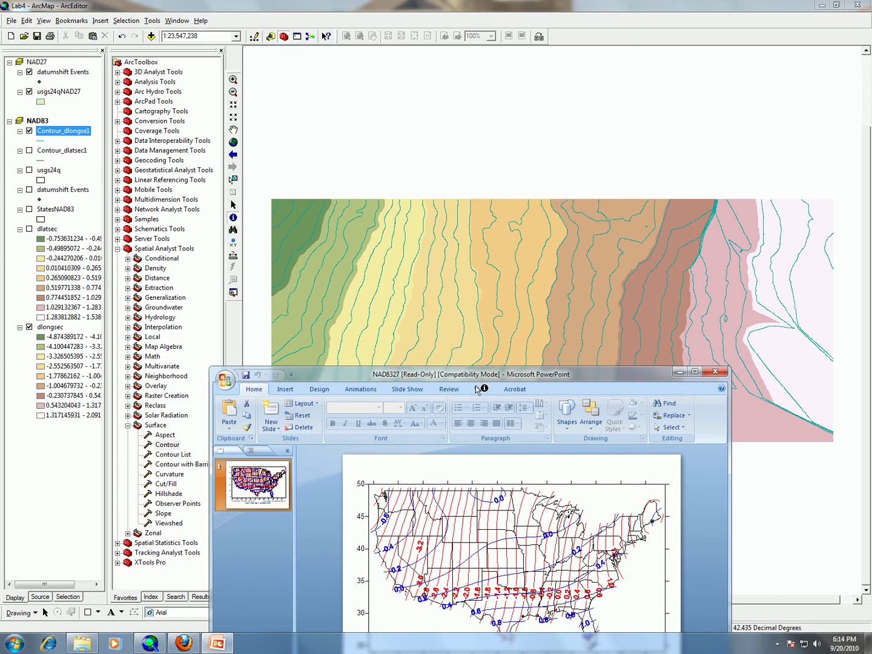
left_click(835, 4)
left_click(835, 5)
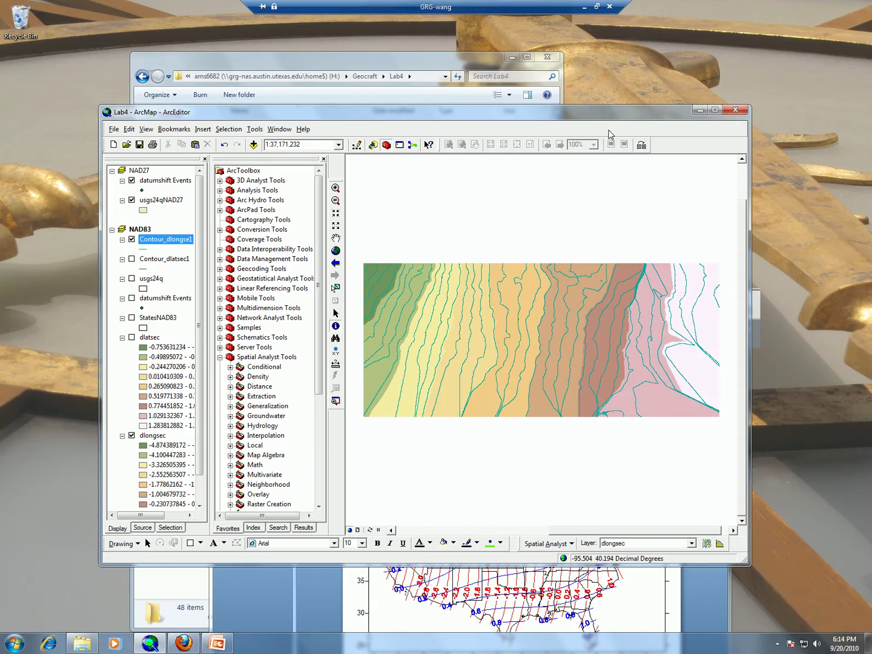
left_click_drag(557, 76, 497, 1)
- Restore the NAD83 minus NAD27 slide window to a smaller size and raise it
left_click(695, 371)
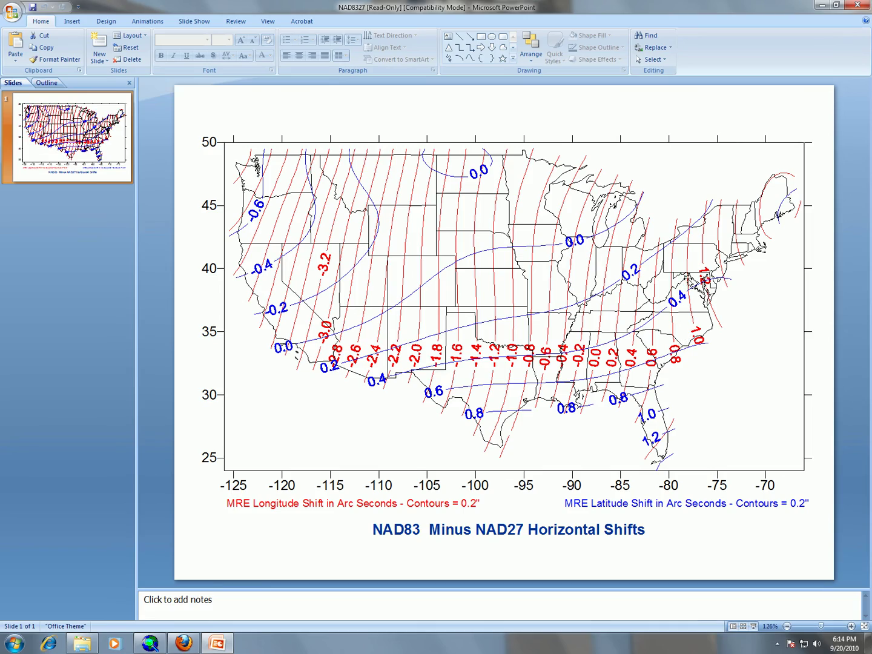
double_click(648, 6)
left_click_drag(590, 376, 593, 344)
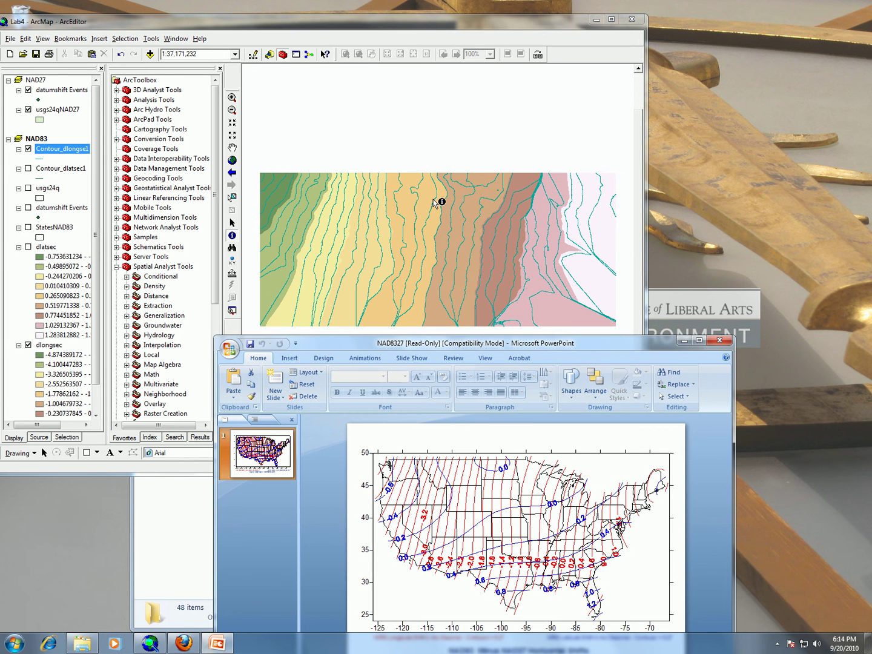
- Show Contour_dlatsec1, StatesNAD83 and Contour_dlongse1 over dlongsec, then close the NAD8327 PowerPoint slide
left_click(112, 23)
left_click(29, 149)
left_click(28, 168)
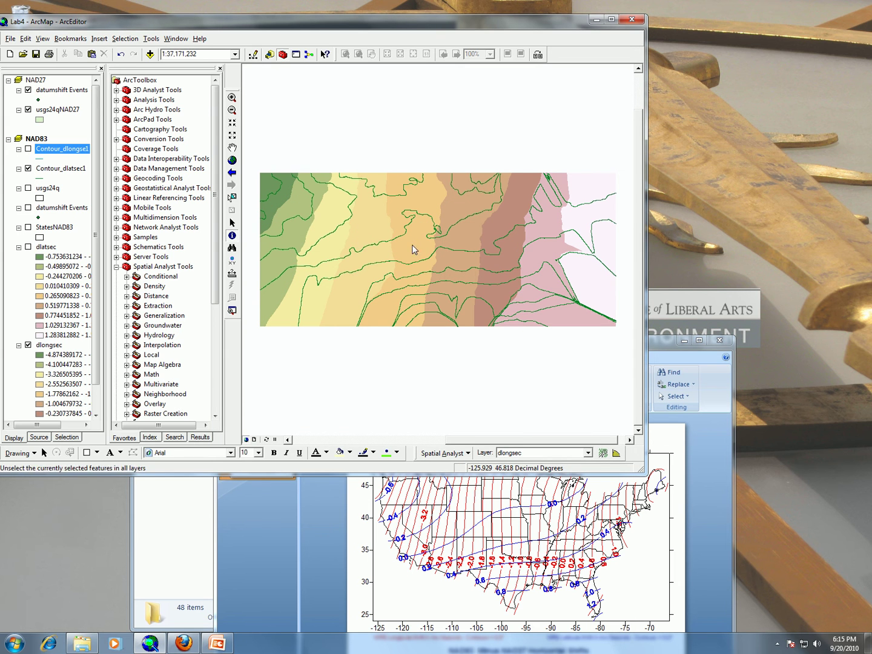
left_click(29, 227)
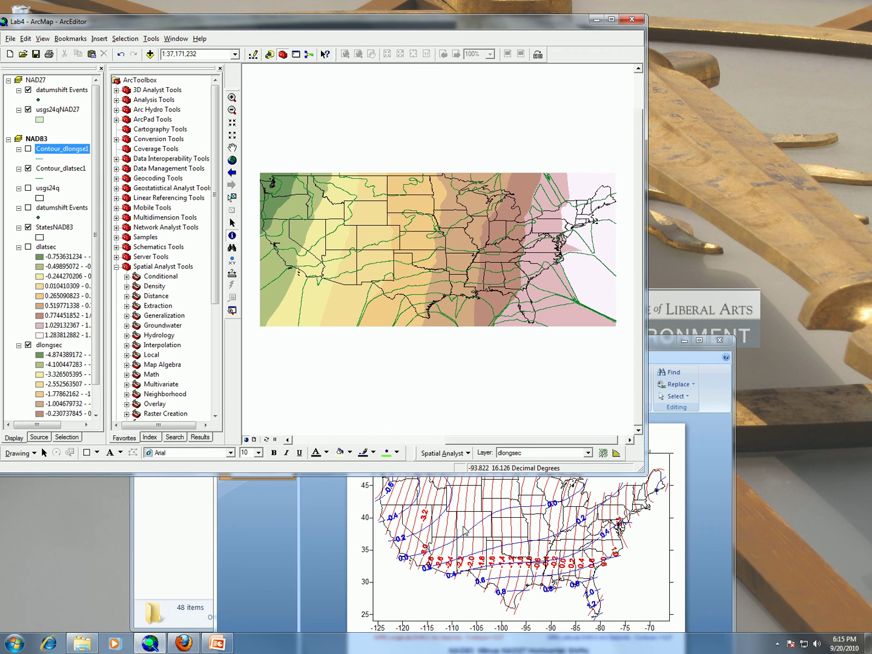
left_click(29, 149)
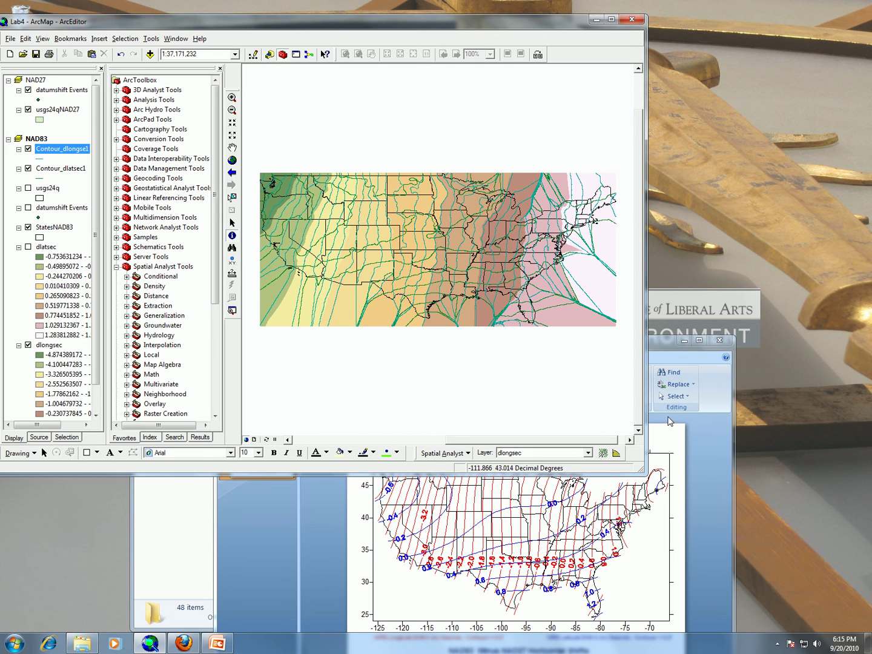
key("alt+Tab")
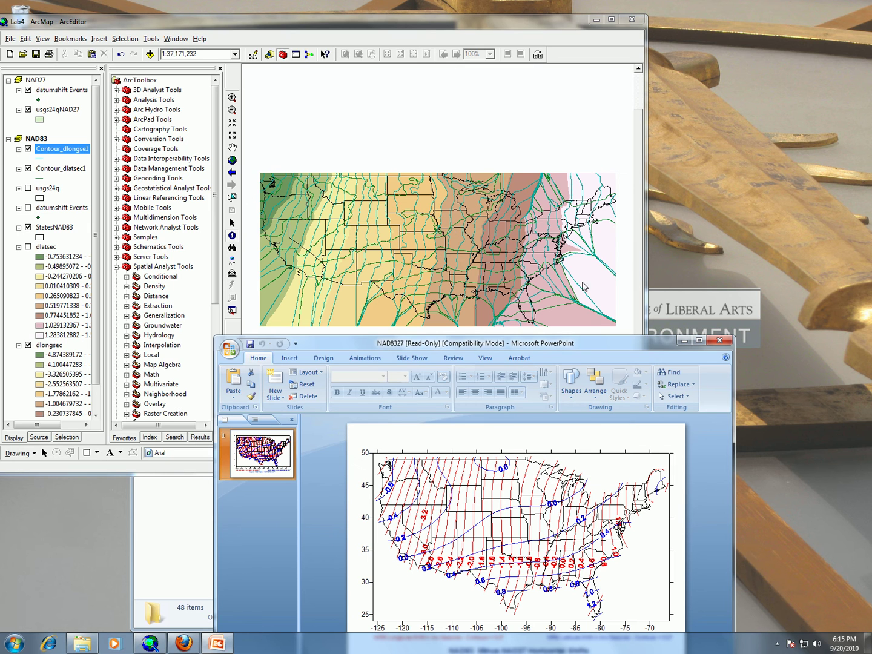
left_click(720, 341)
- Maximize ArcMap, hide dlongsec, StatesNAD83 and both contour layers, and show the usgs24q grid
left_click(609, 19)
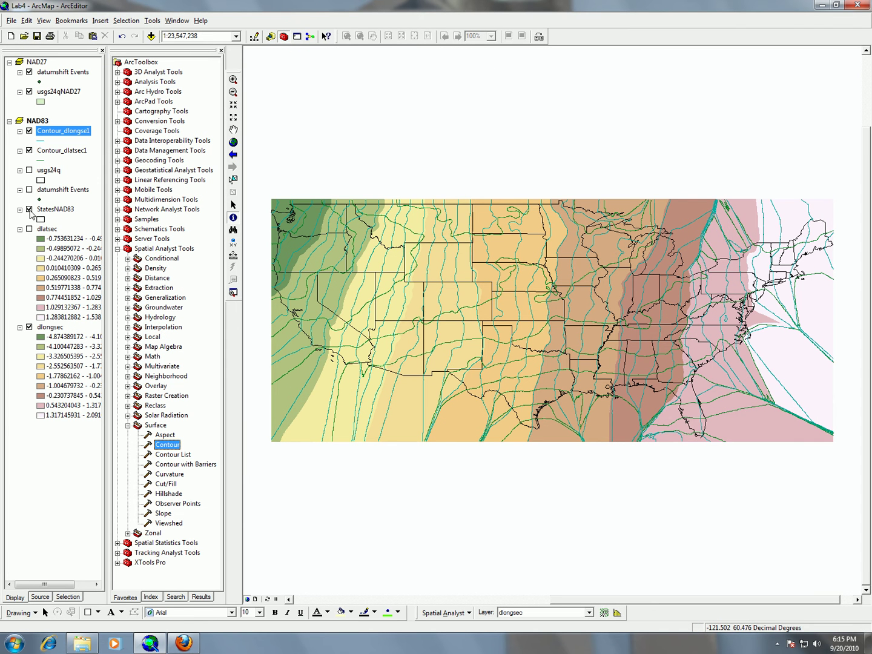
left_click(29, 327)
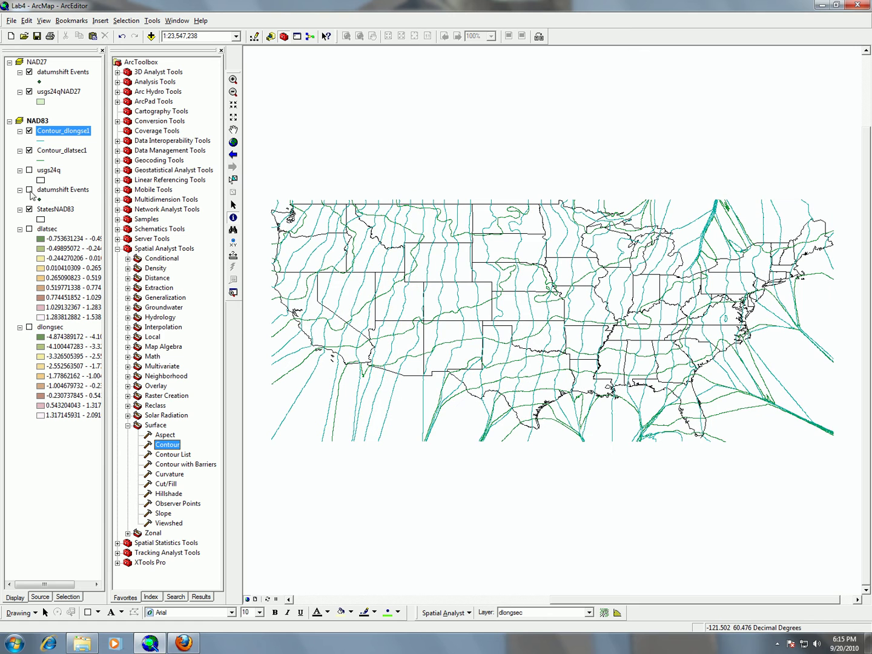
left_click(29, 210)
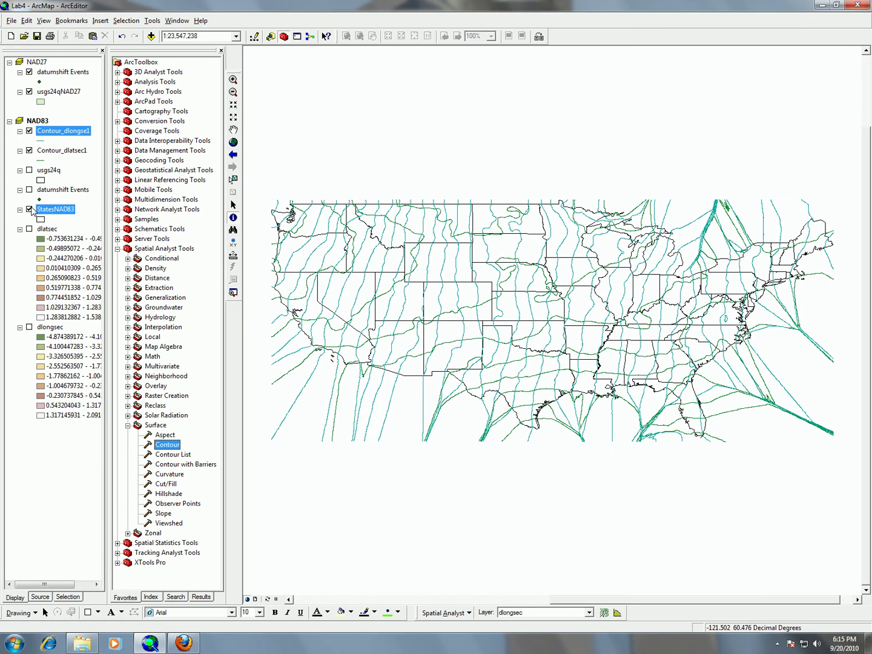
left_click(29, 150)
left_click(29, 131)
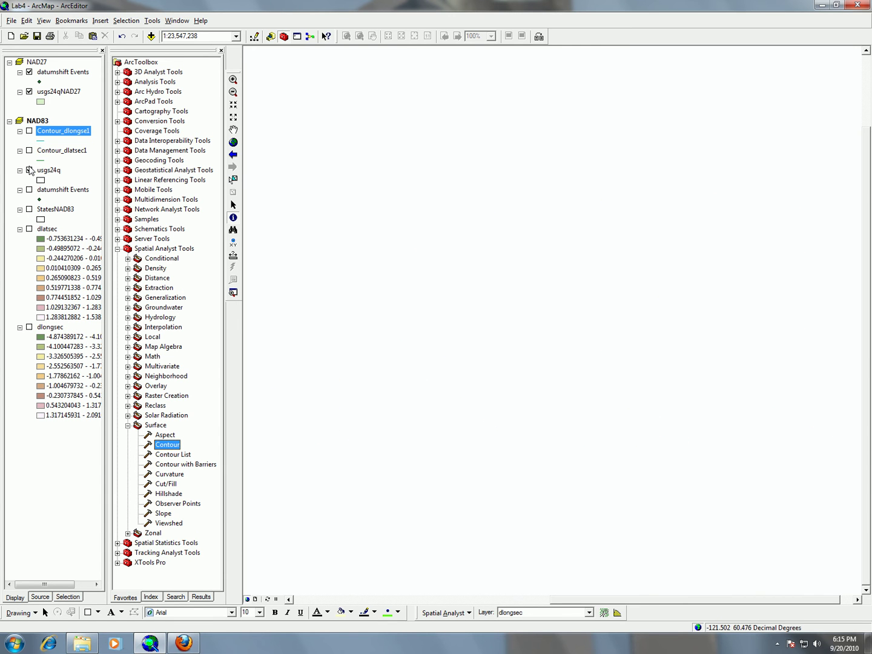
left_click(29, 170)
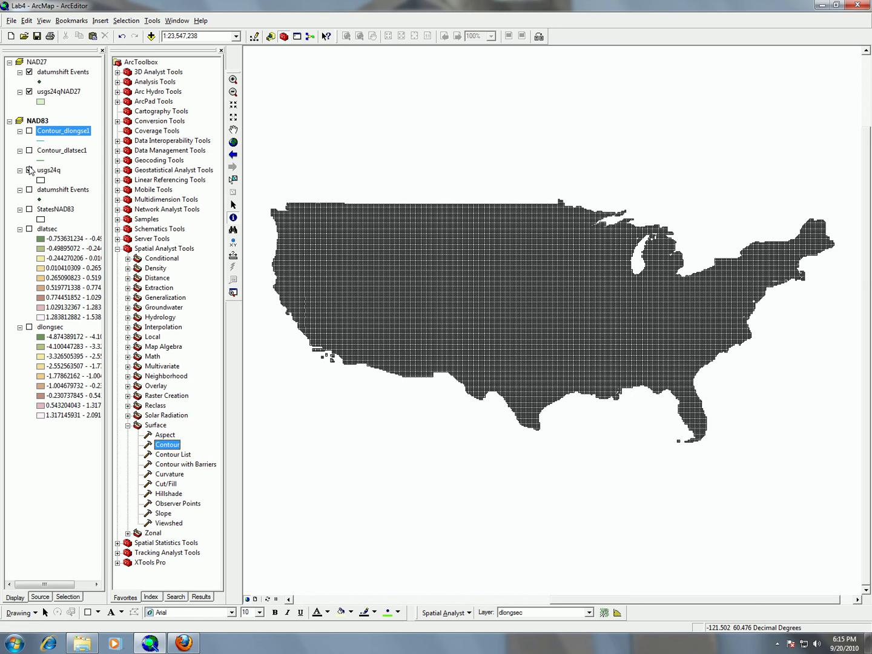
right_click(52, 171)
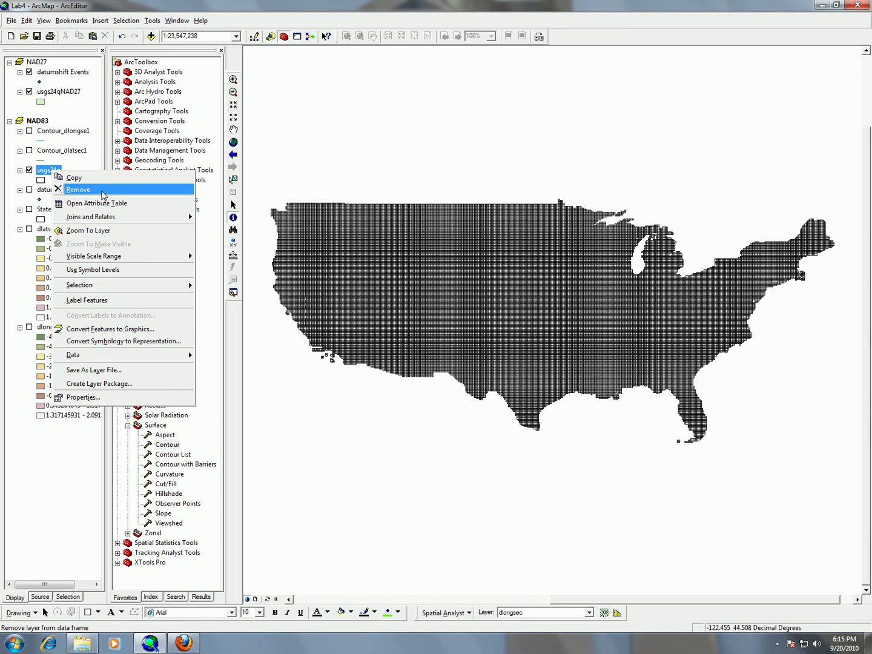
left_click(104, 203)
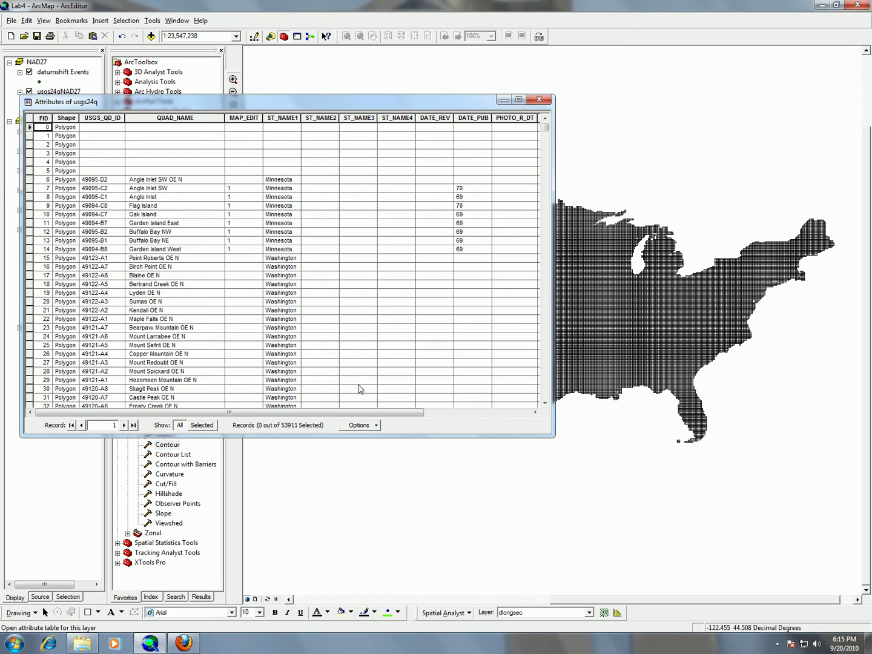
left_click_drag(388, 414, 528, 414)
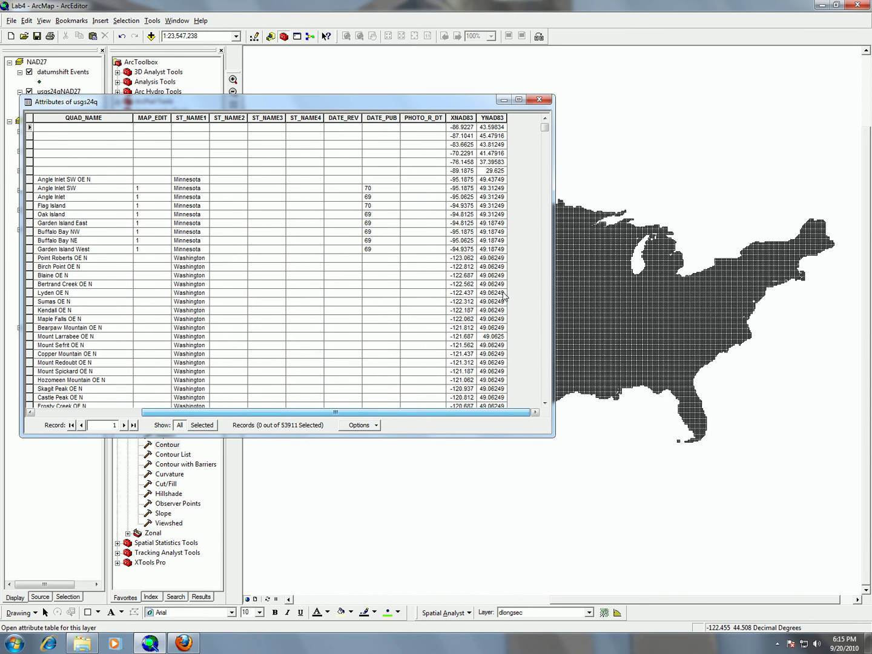
right_click(468, 118)
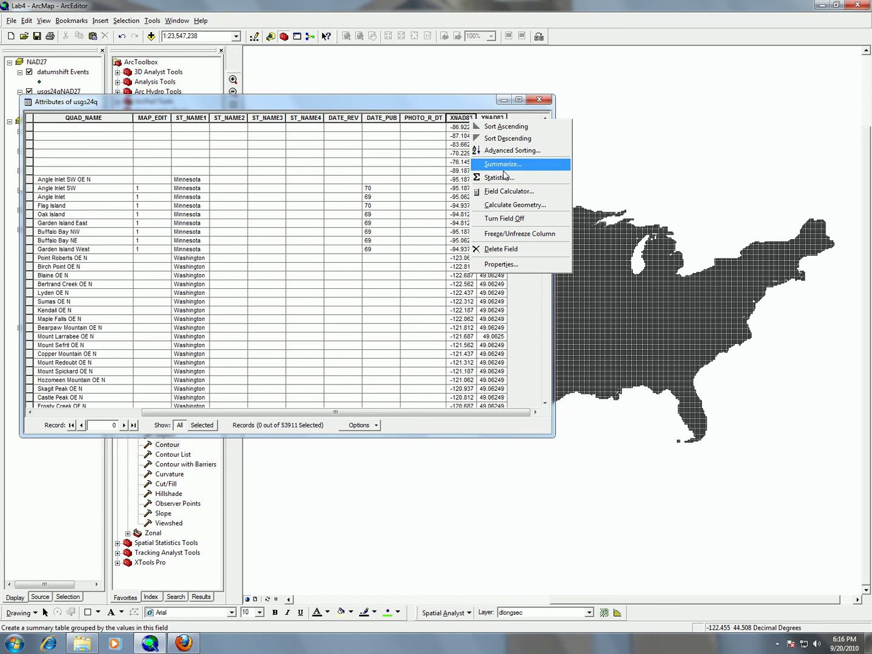
left_click(466, 115)
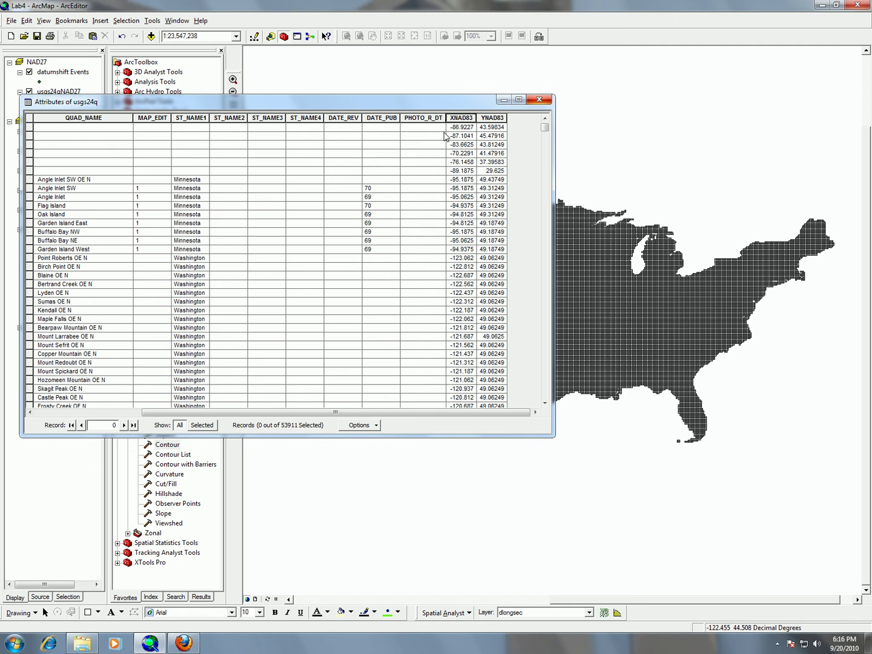
left_click(539, 100)
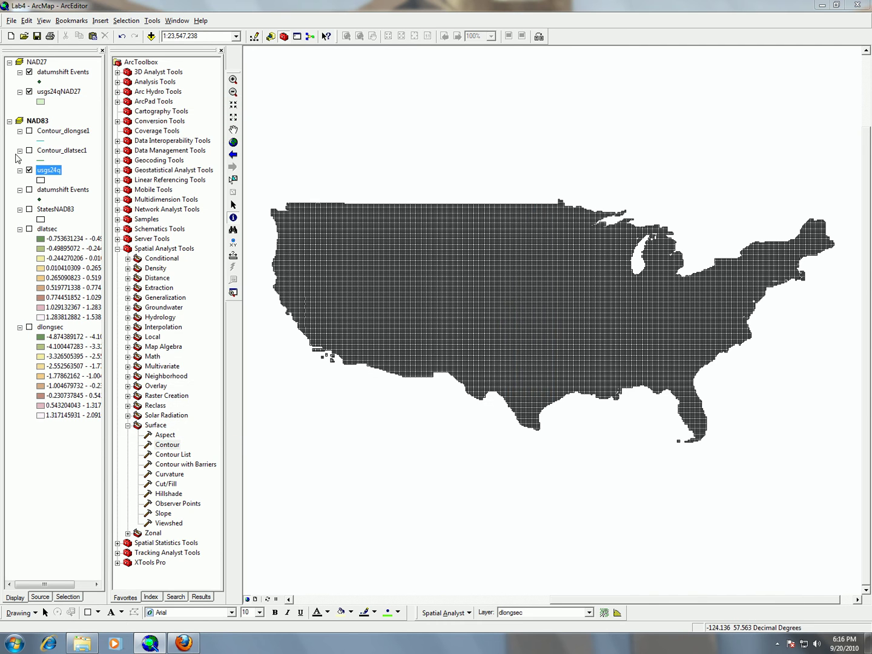
left_click(61, 92)
- Open the usgs24qNAD27 attribute table and sort the records by X Shift ascending
right_click(65, 90)
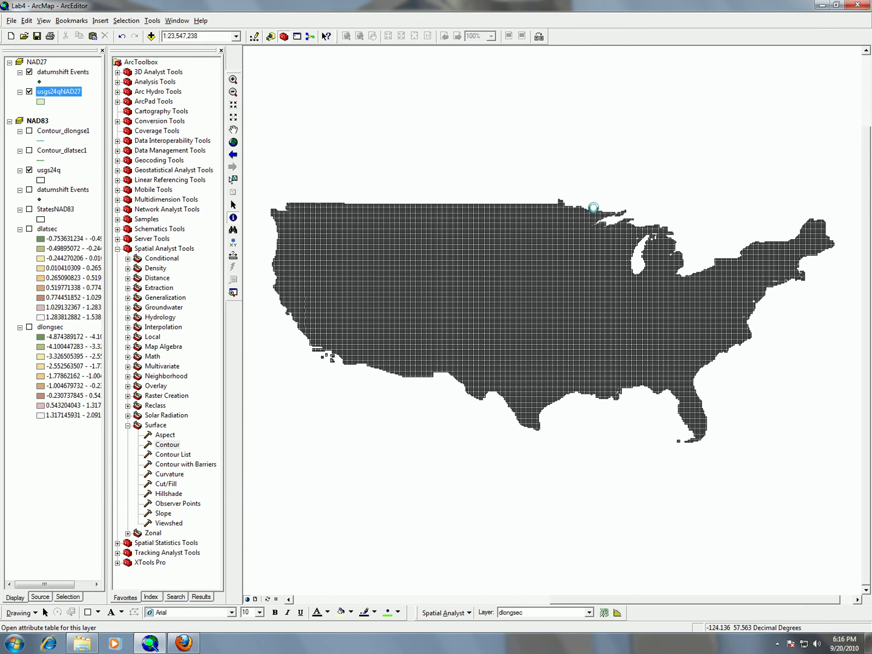
left_click(103, 122)
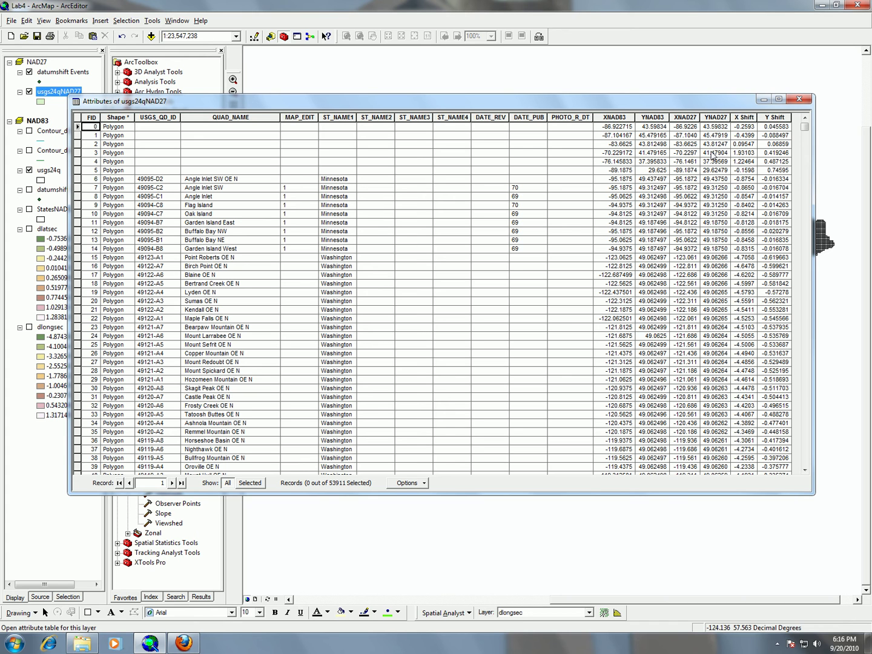
right_click(737, 117)
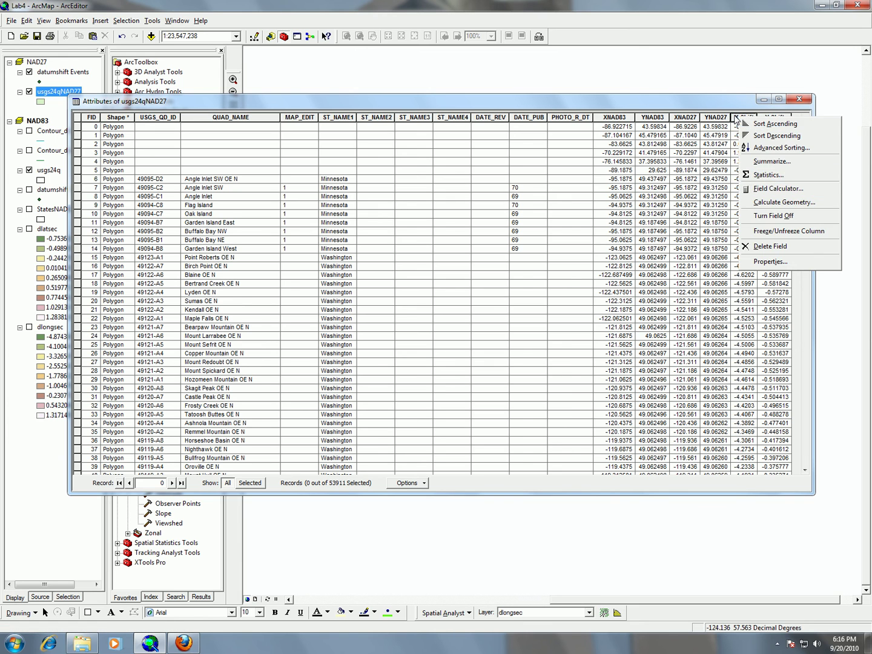
left_click(746, 124)
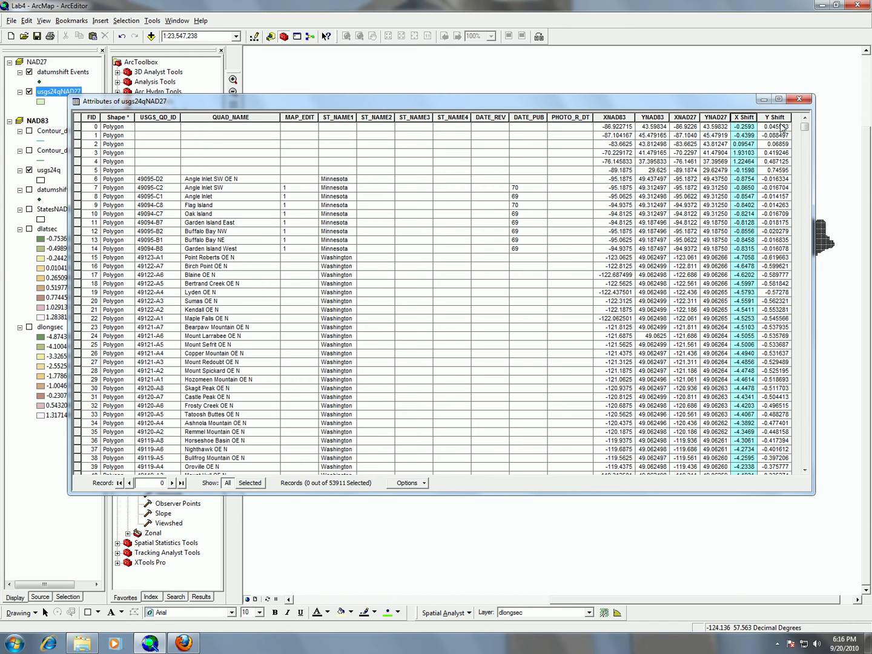
- Close and reopen the usgs24qNAD27 attribute table, then bring up its Options menu
left_click(798, 100)
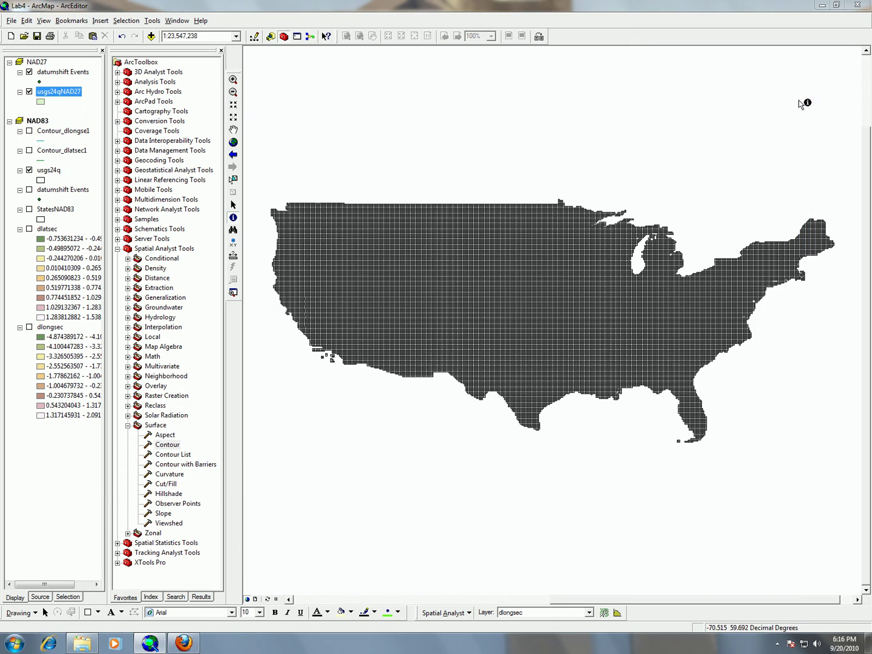
right_click(67, 95)
left_click(99, 126)
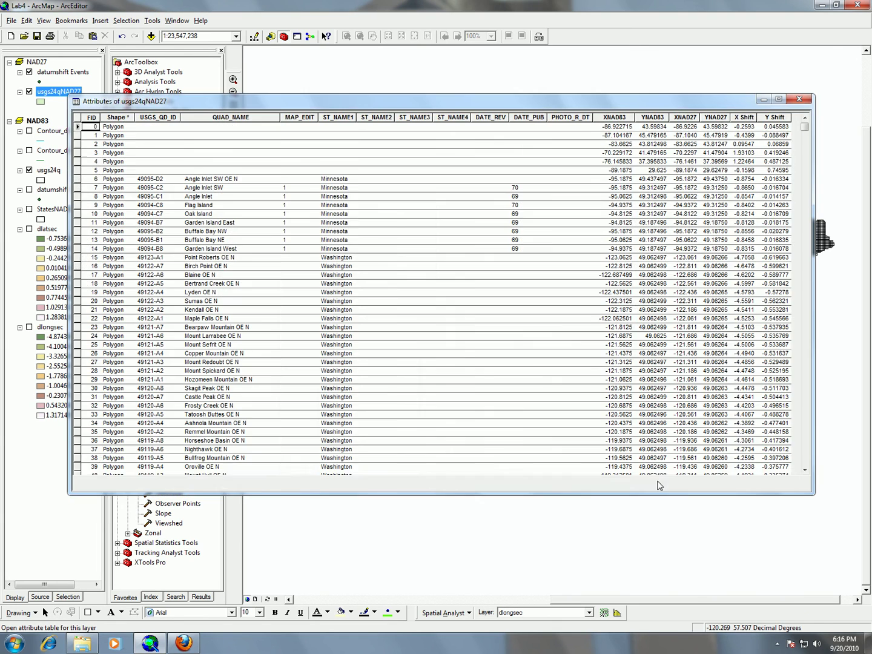
left_click(408, 482)
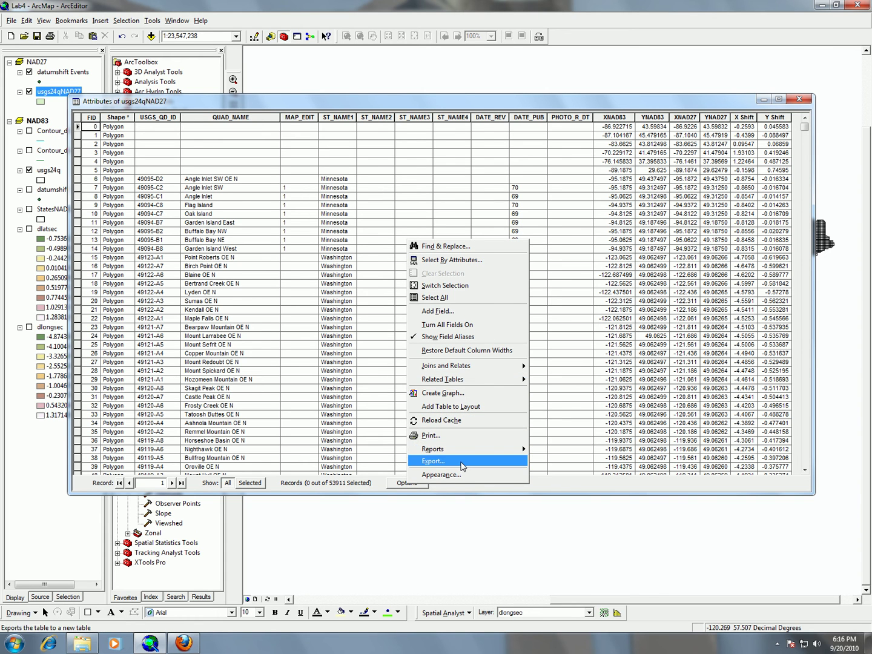
- Close the usgs24qNAD27 table and open the NAD27 datumshift Events attribute table
left_click(802, 100)
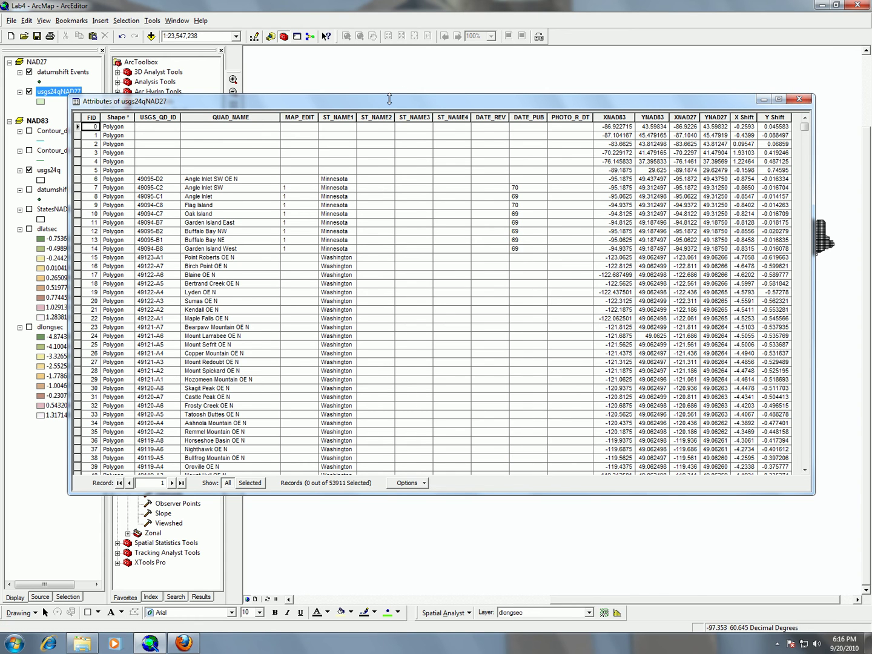
left_click(800, 100)
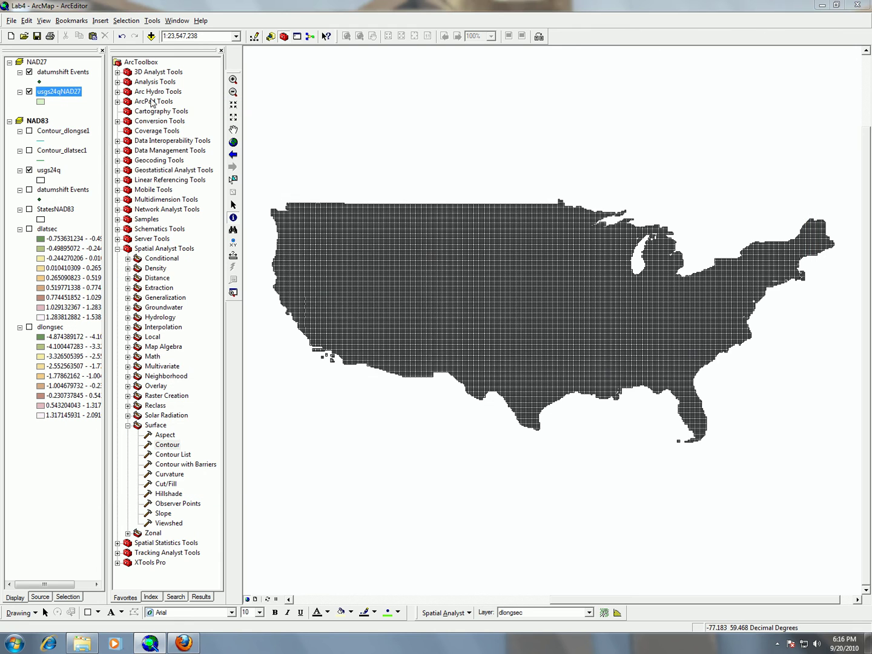
left_click(66, 73)
right_click(67, 74)
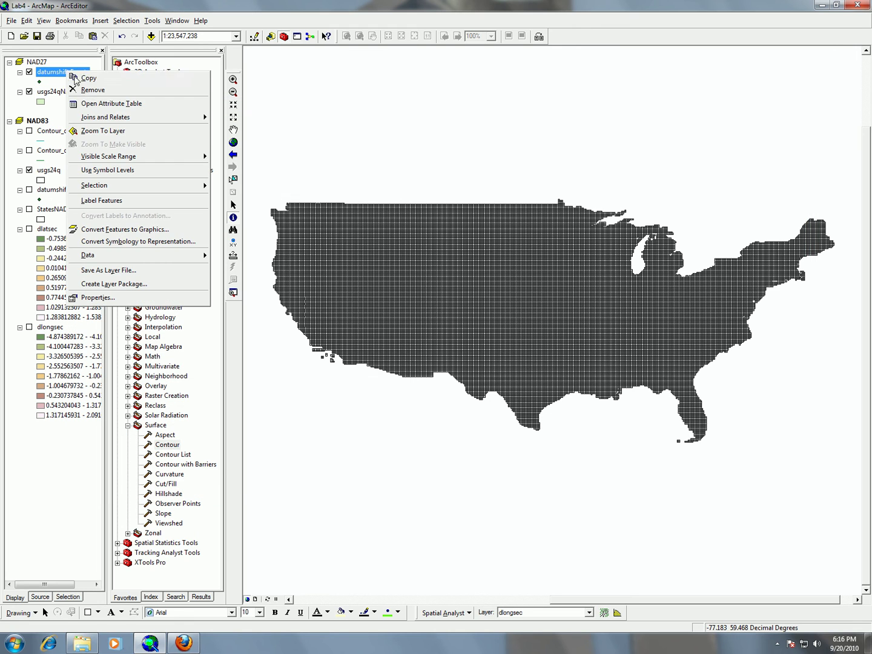
left_click(90, 104)
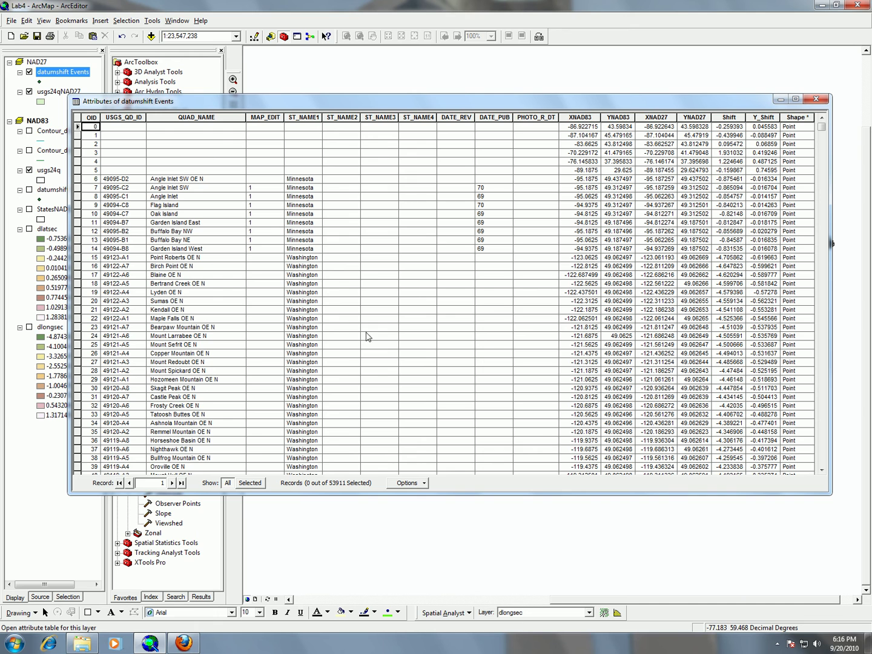
- Close the Events table, hide usgs24q and show the NAD83 datumshift Events points
left_click(815, 99)
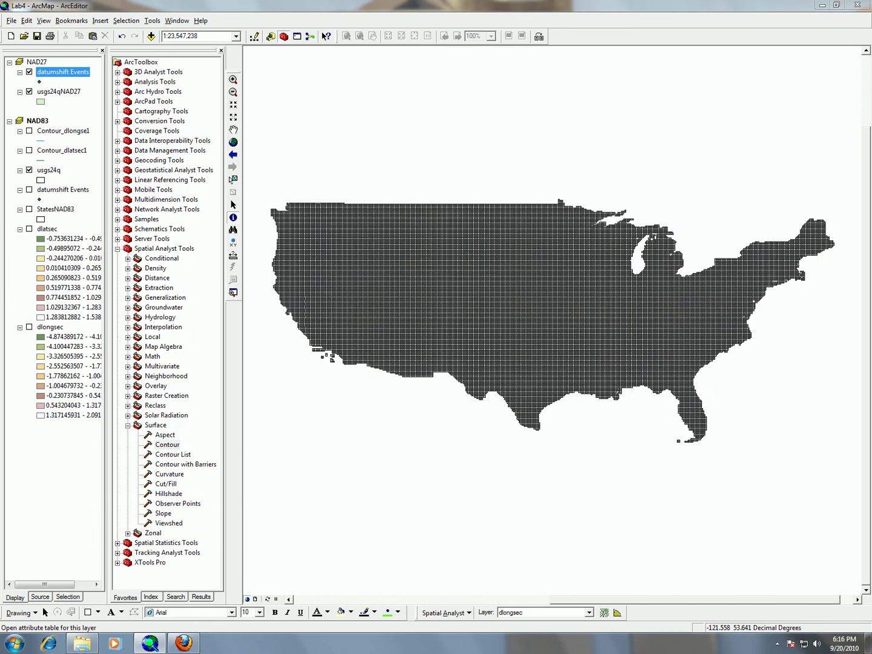
left_click(30, 170)
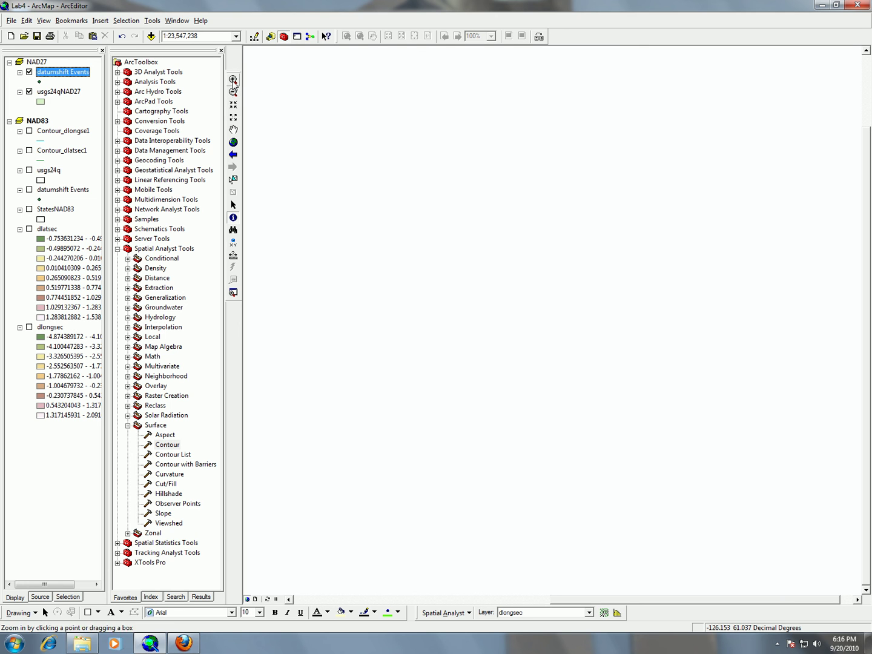
left_click(29, 189)
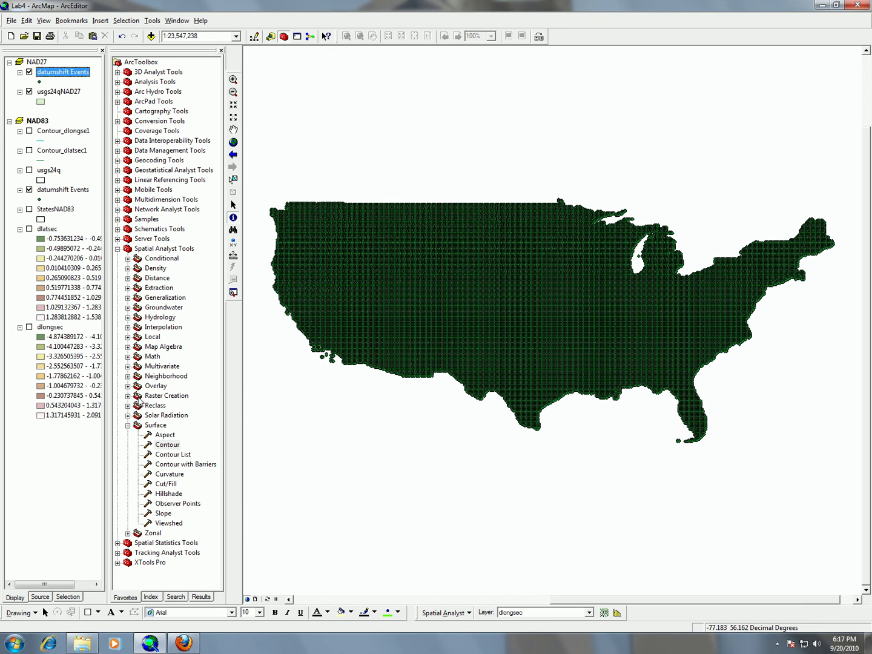
- Select the Contour tool in ArcToolbox and expand then collapse the Interpolation toolset
left_click(166, 445)
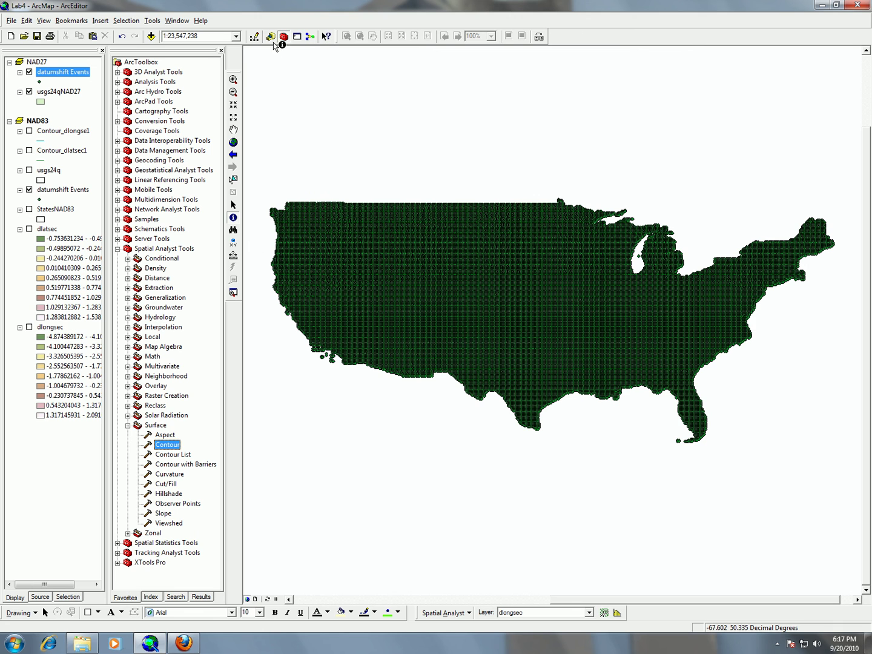
left_click(128, 327)
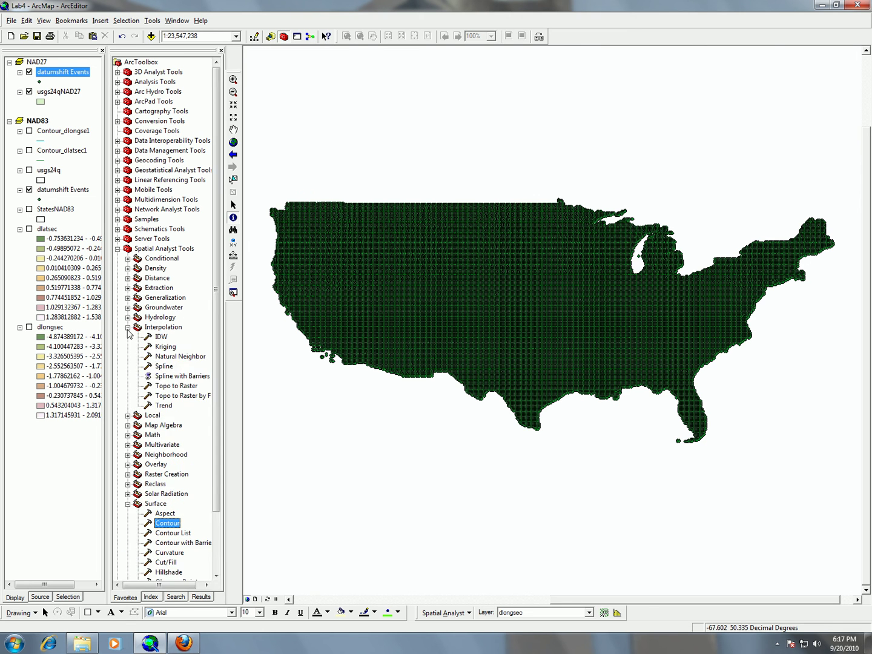
left_click(128, 328)
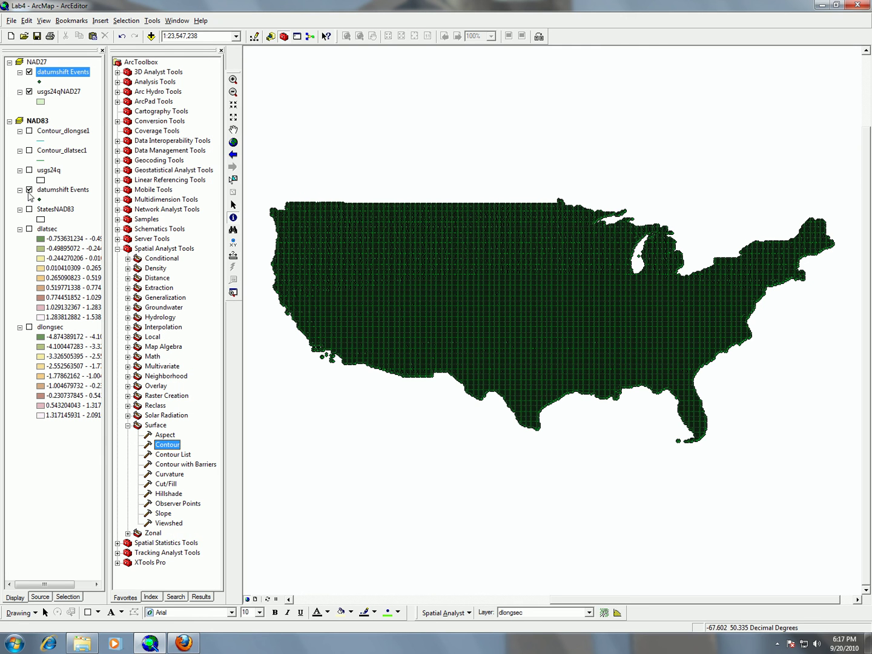
- Hide the datumshift Events points and briefly preview the dlatsec raster before hiding it
left_click(29, 190)
left_click(35, 229)
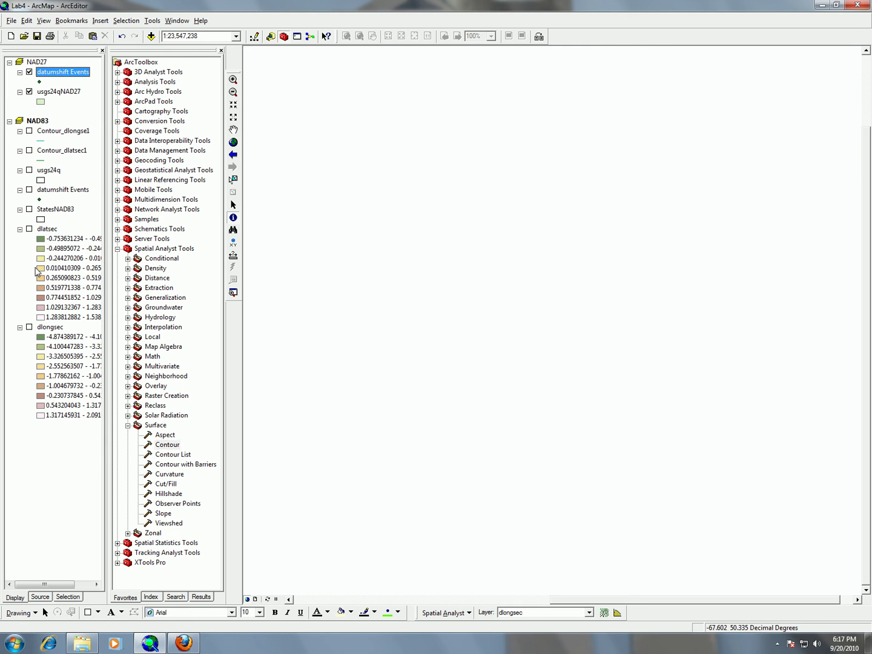
left_click(30, 229)
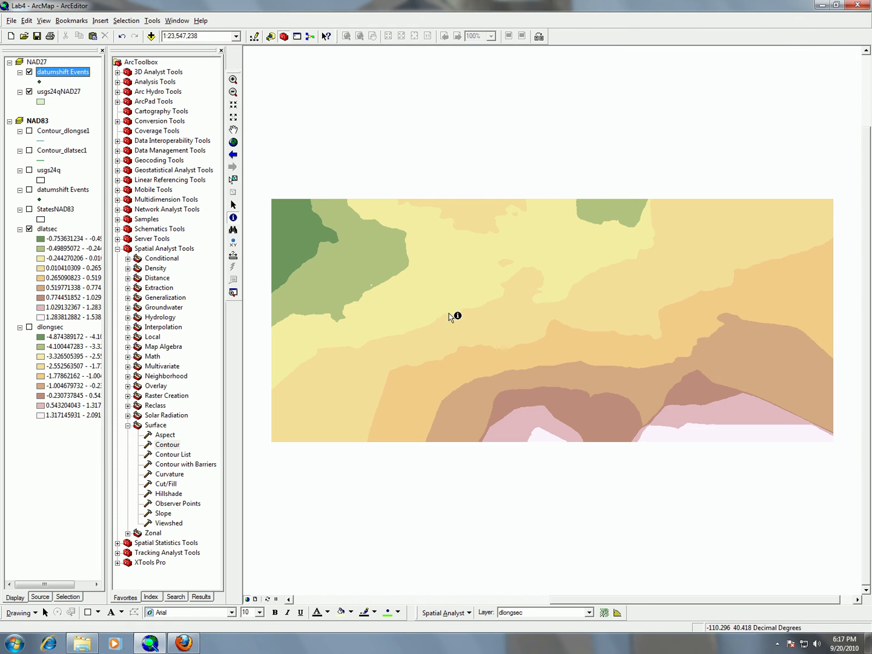
left_click(29, 228)
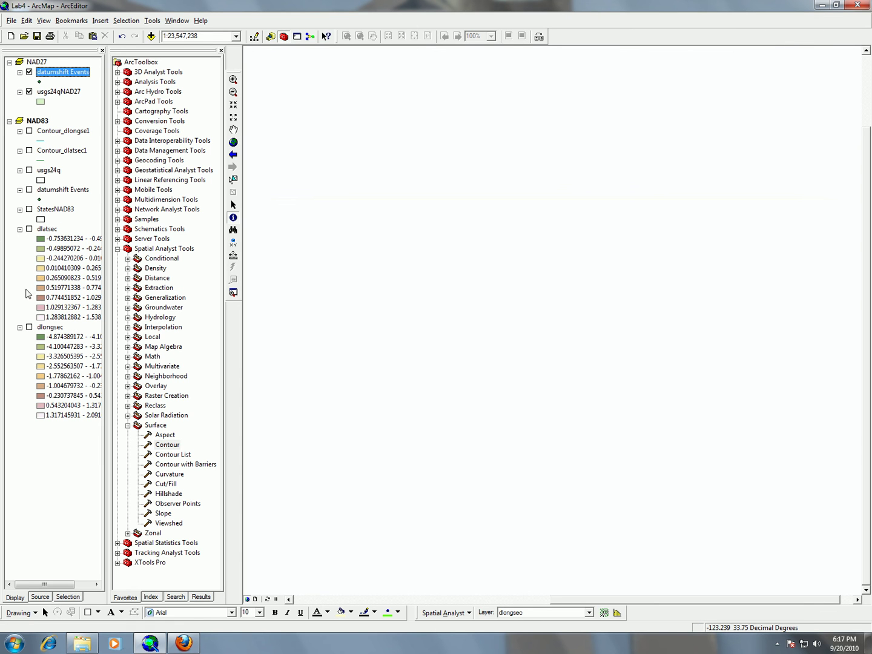
- Show the dlongsec raster and identify its longitude-shift values at four map spots
left_click(29, 327)
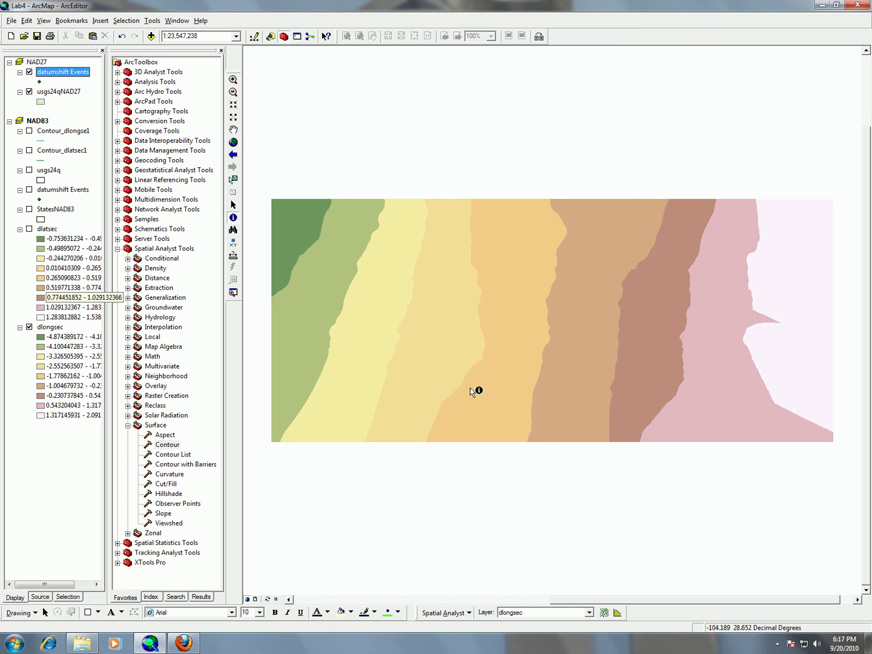
left_click(459, 297)
left_click(625, 310)
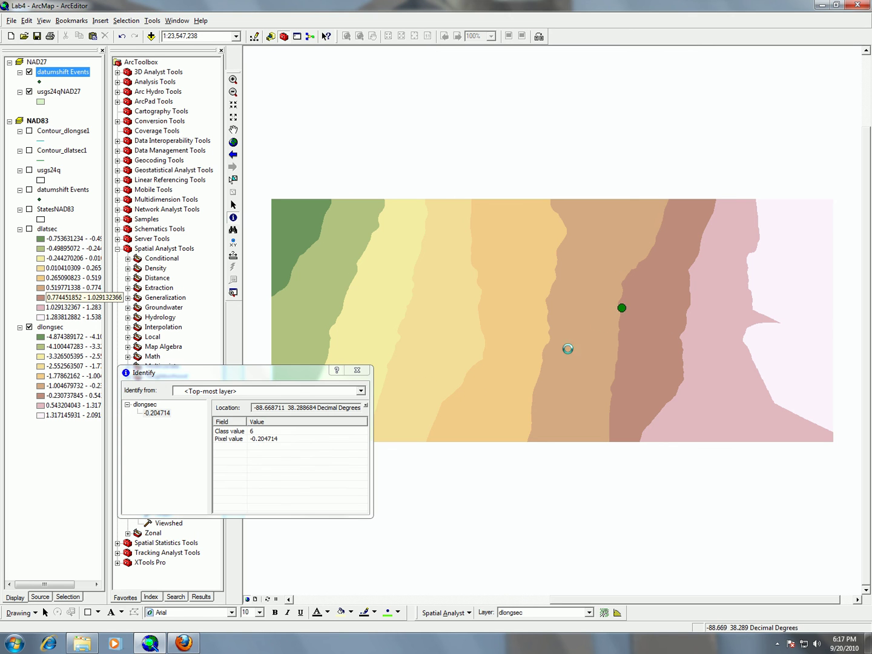
left_click(572, 362)
left_click(529, 315)
left_click(439, 290)
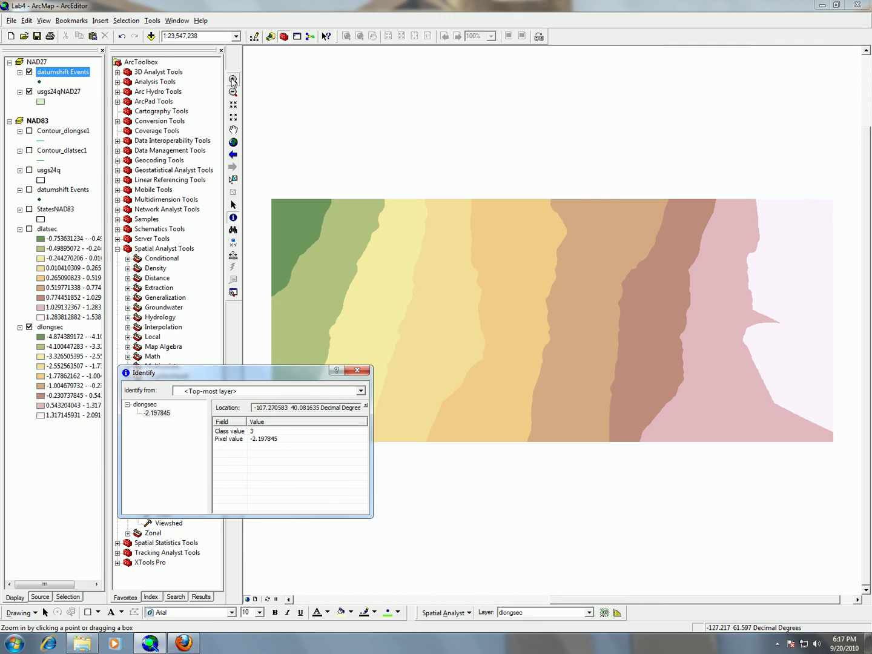
- Zoom in on the queried area, then onto a boundary between shift zones
left_click(233, 79)
left_click_drag(438, 268, 508, 311)
left_click_drag(462, 290, 514, 326)
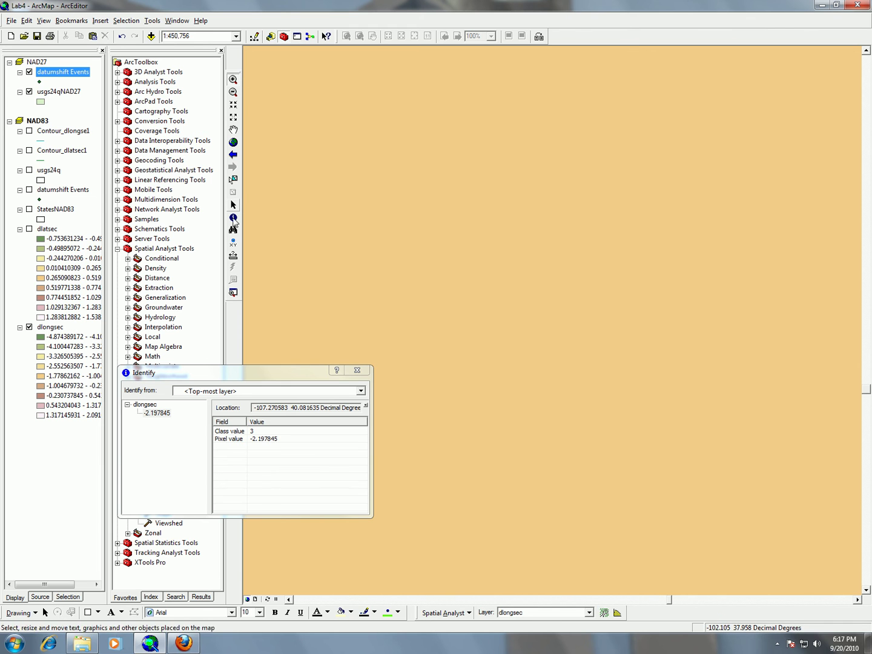
left_click(232, 154)
left_click_drag(387, 226, 473, 247)
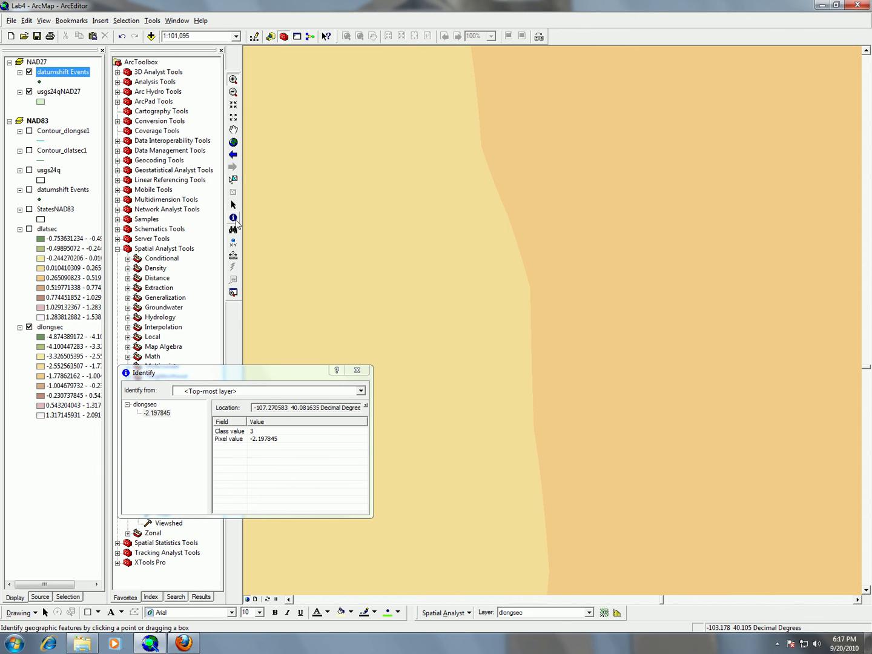
- Identify dlongsec values at points on both sides of the zone boundary
left_click(233, 218)
left_click(524, 277)
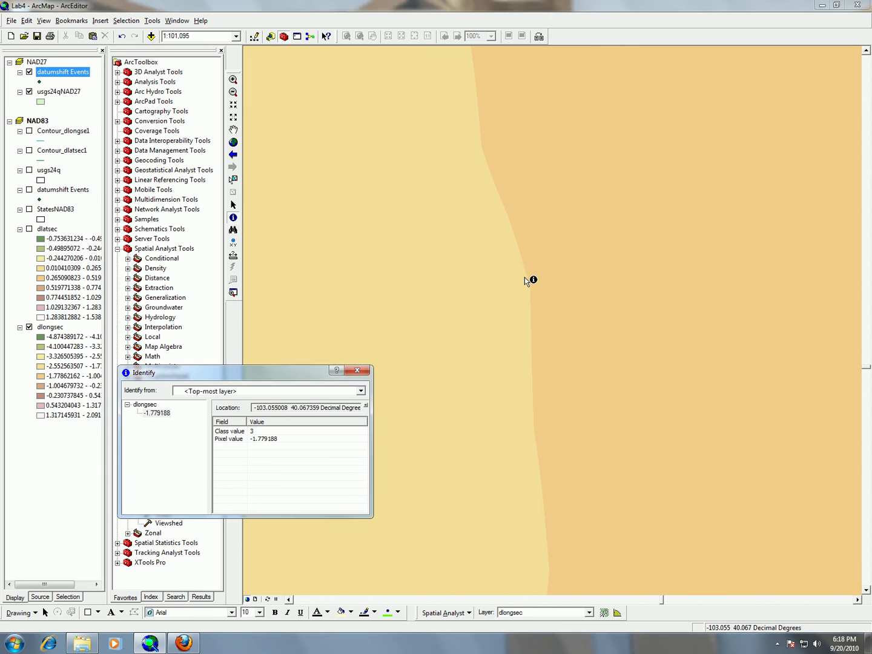
left_click(548, 280)
left_click(507, 287)
left_click(736, 315)
left_click(293, 193)
- Zoom to the full extent of the NAD83 datumshift Events layer
right_click(65, 74)
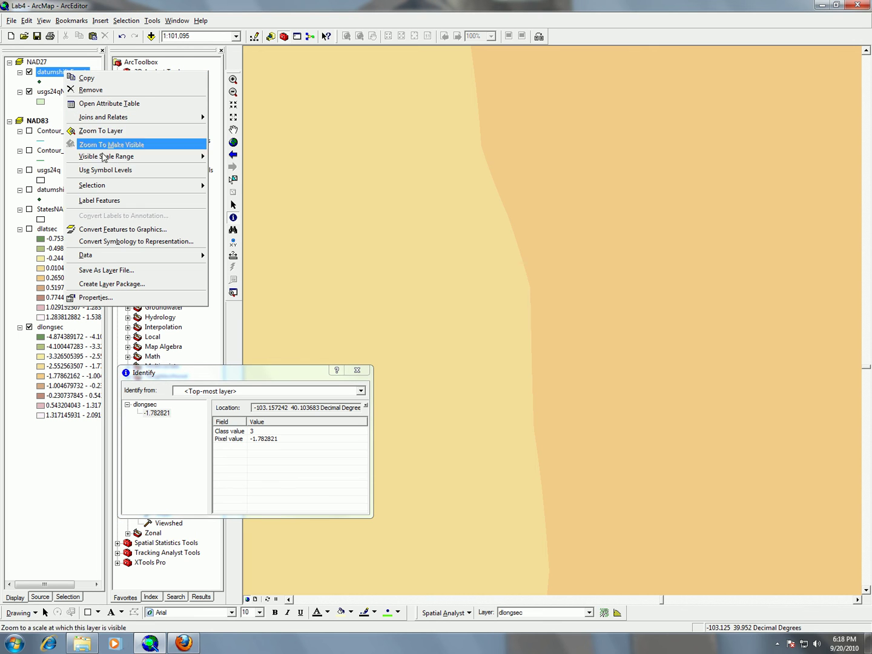
left_click(50, 194)
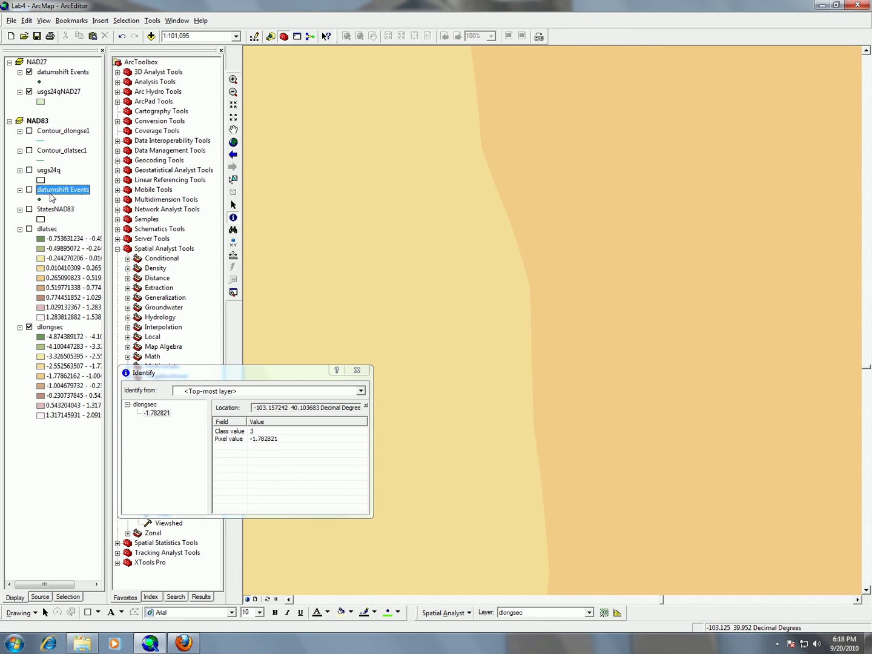
right_click(51, 196)
left_click(79, 255)
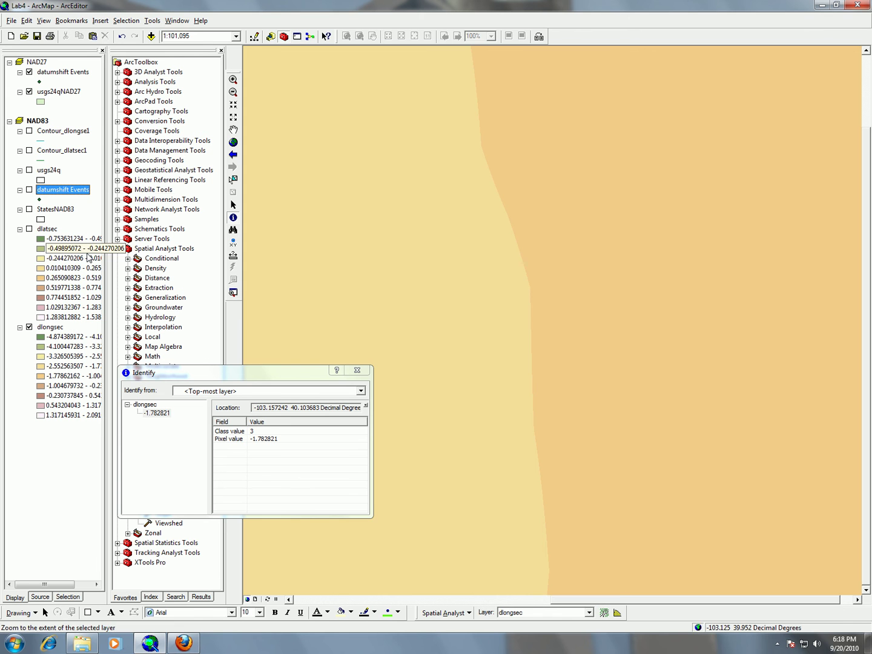
- Hide dlongsec, toggle dlatsec on and off, and close the Identify results window
left_click(29, 328)
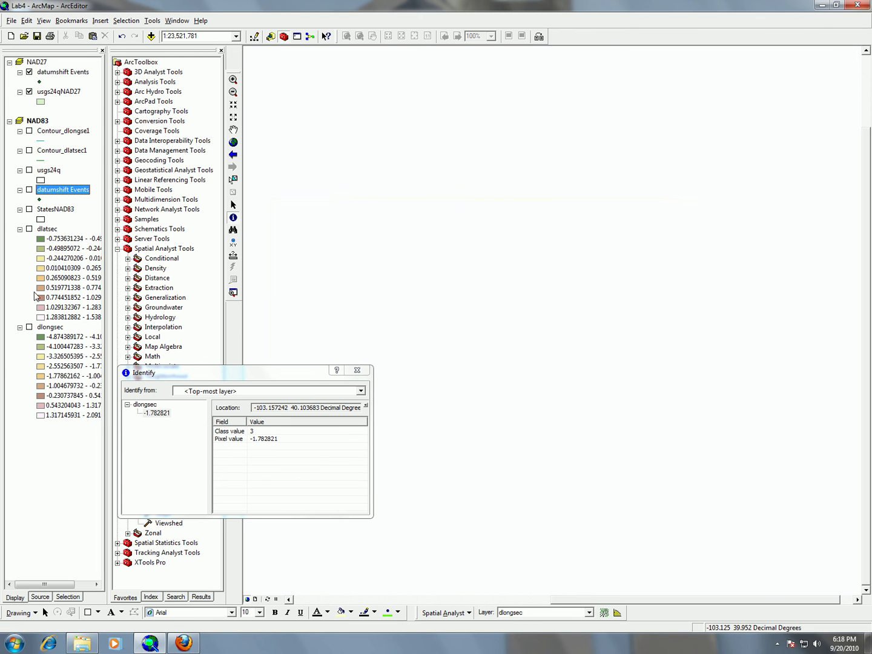
left_click(29, 230)
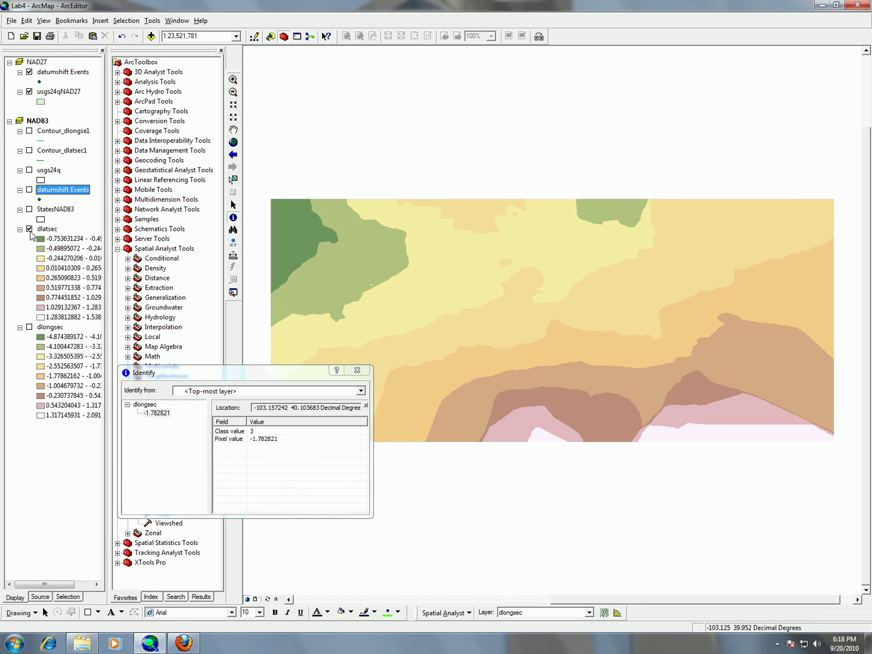
left_click(29, 229)
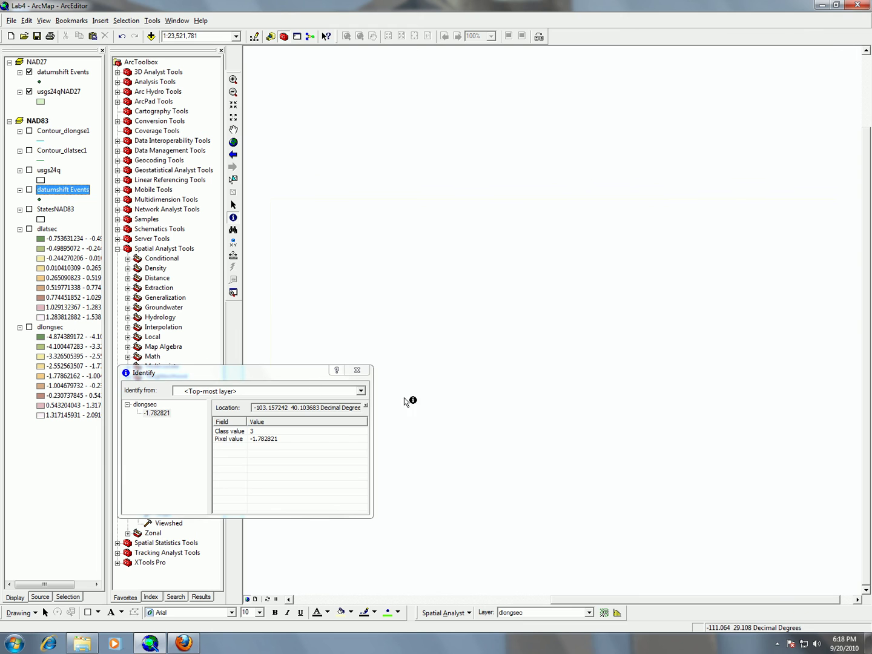
left_click(357, 369)
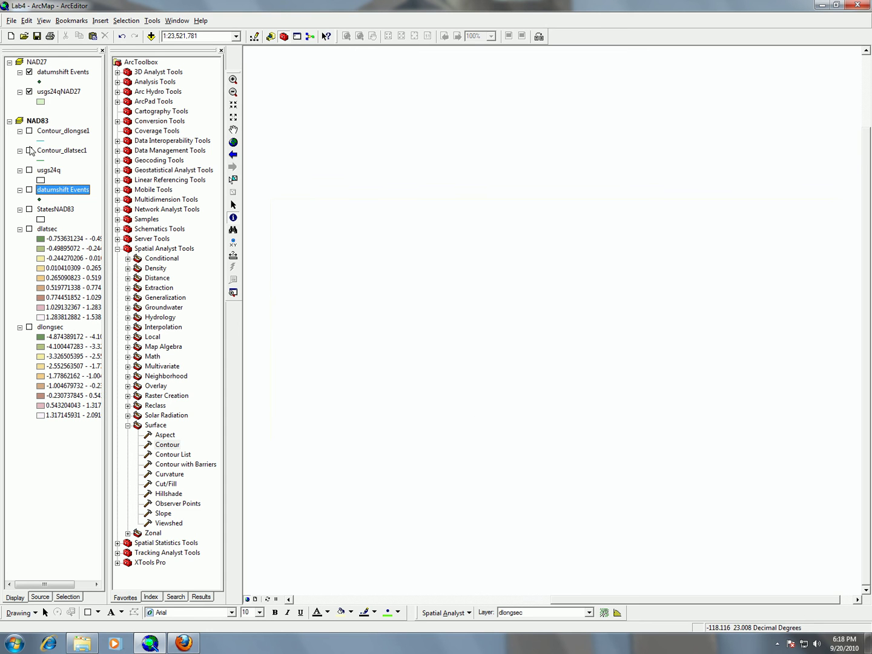
- Turn on the Contour_dlatsec1 and Contour_dlongse1 lines, briefly toggling the dlatsec raster beneath
left_click(30, 151)
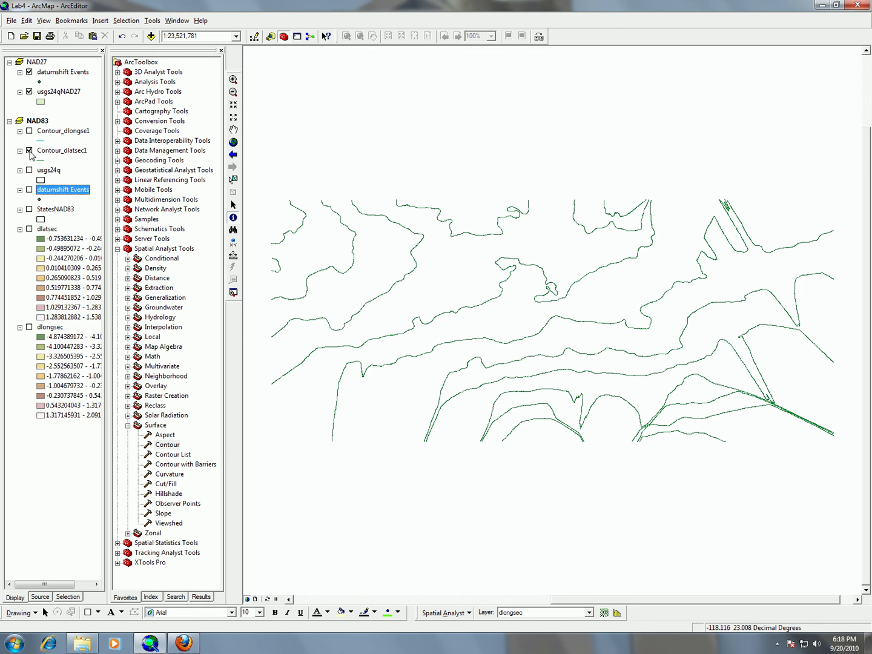
left_click(29, 132)
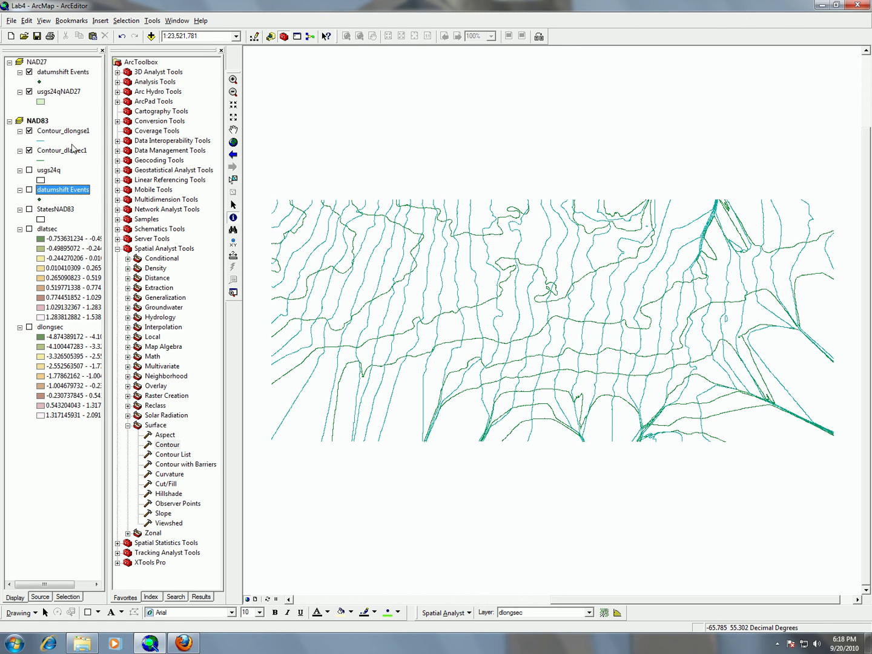
left_click(29, 229)
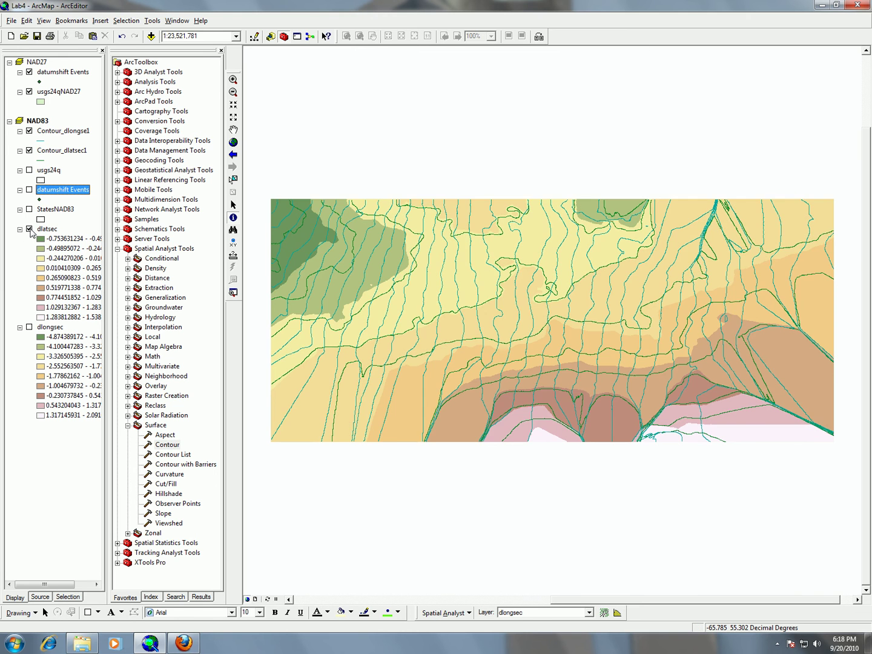
left_click(29, 230)
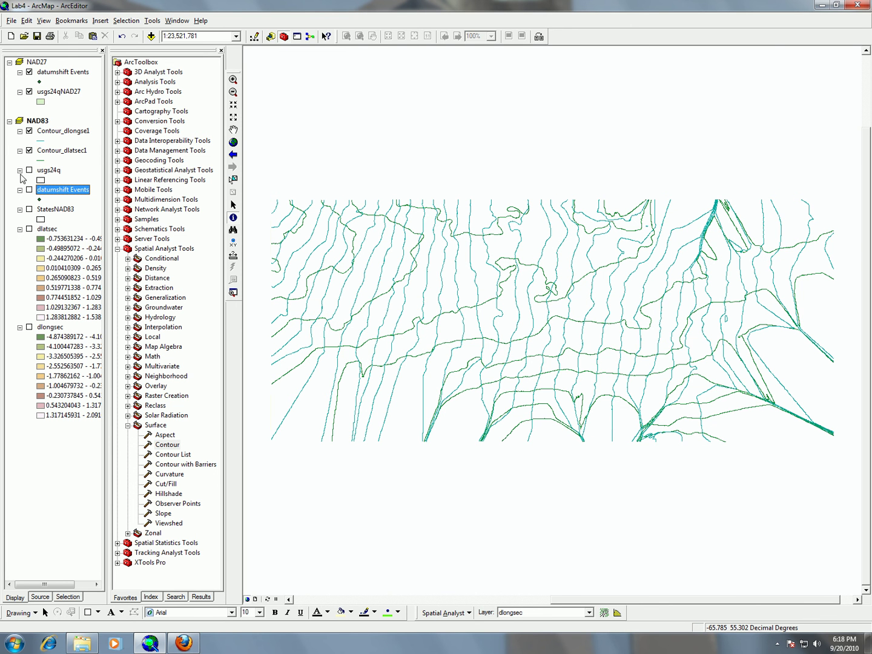